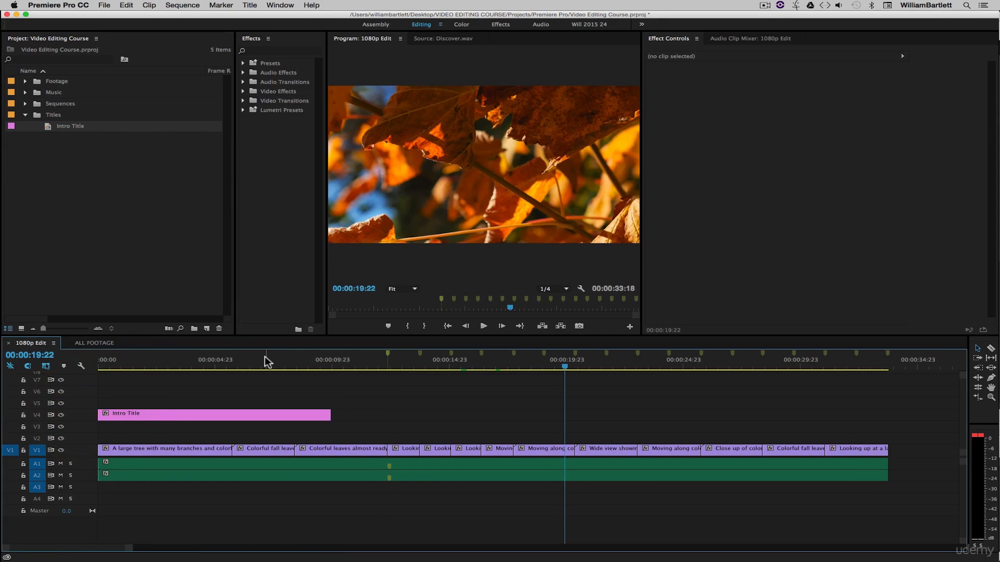
- Send the playhead back to 00:00:00:00 so the Fall 2015 title over the trees shows
click(207, 365)
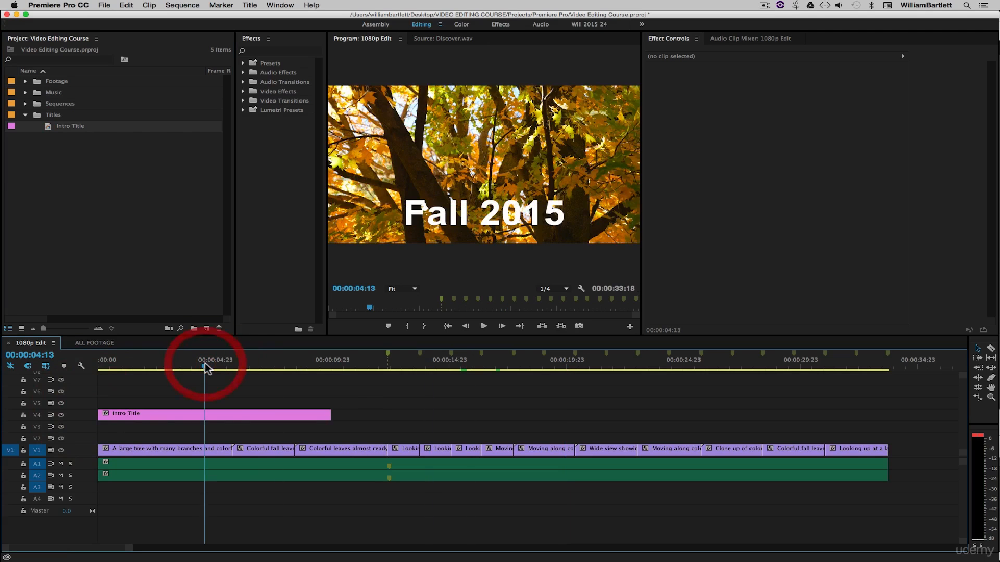
key(Home)
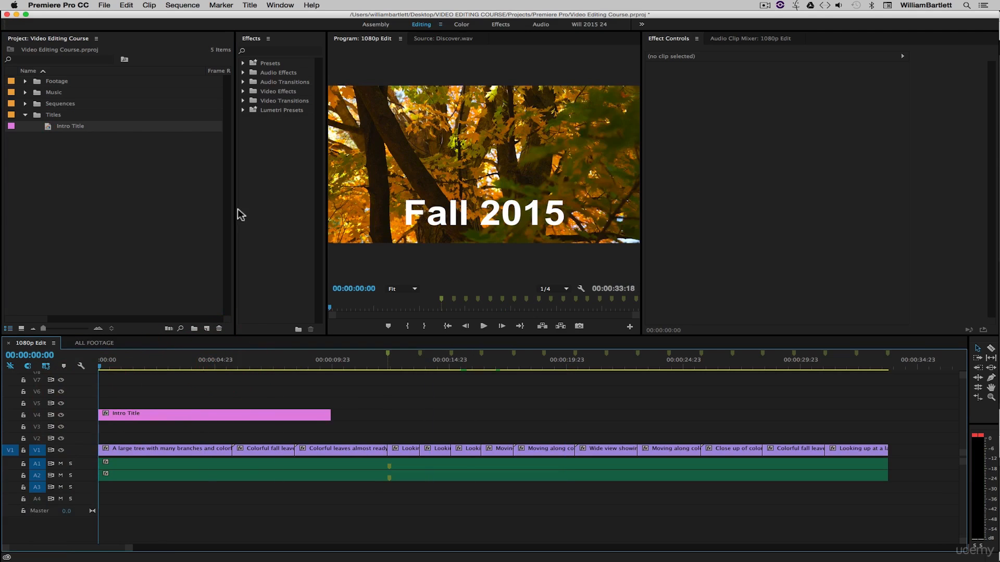
- Narrow the Project list and widen the Program monitor so the title preview is much larger
drag(236, 207, 145, 208)
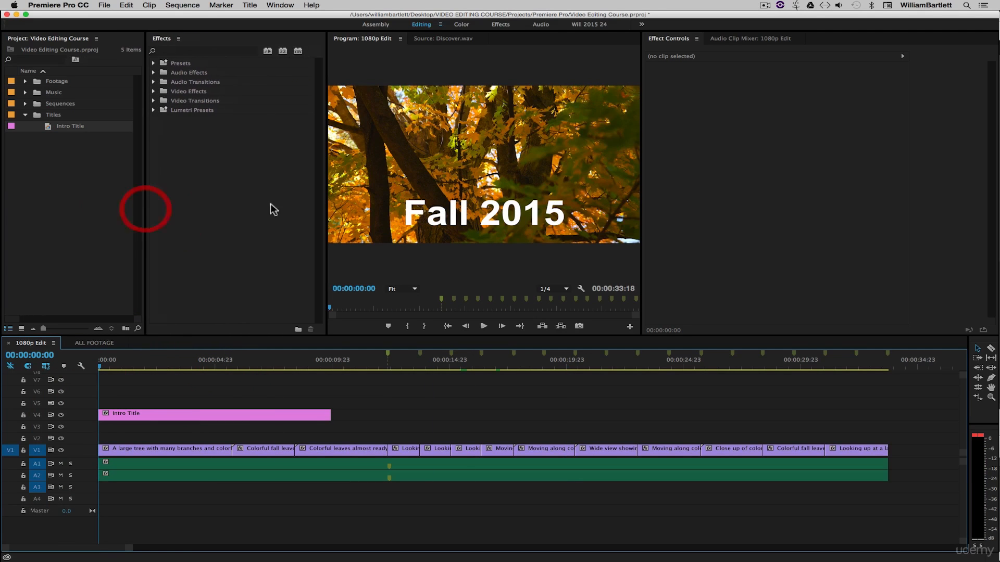
drag(326, 204, 232, 211)
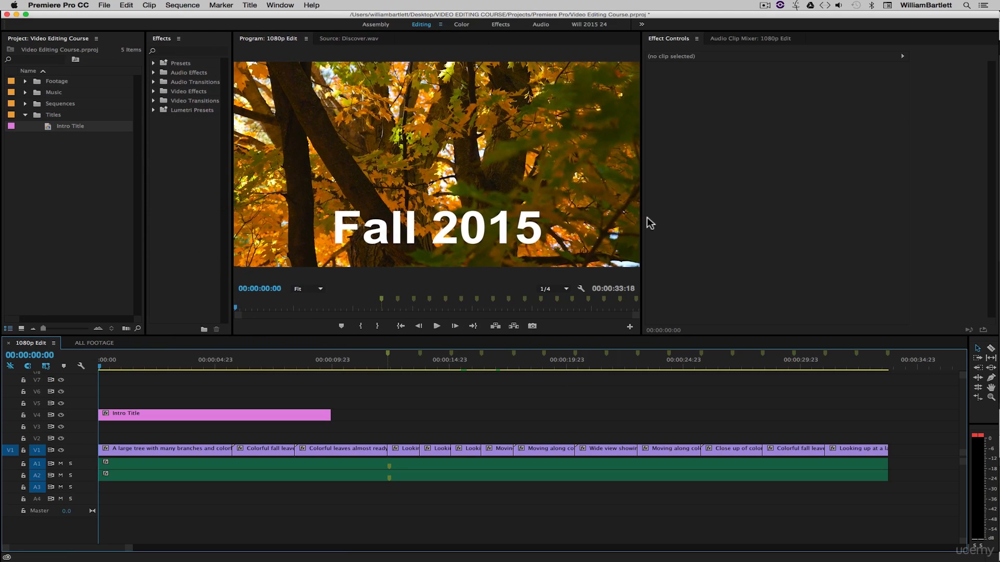
drag(643, 217, 685, 218)
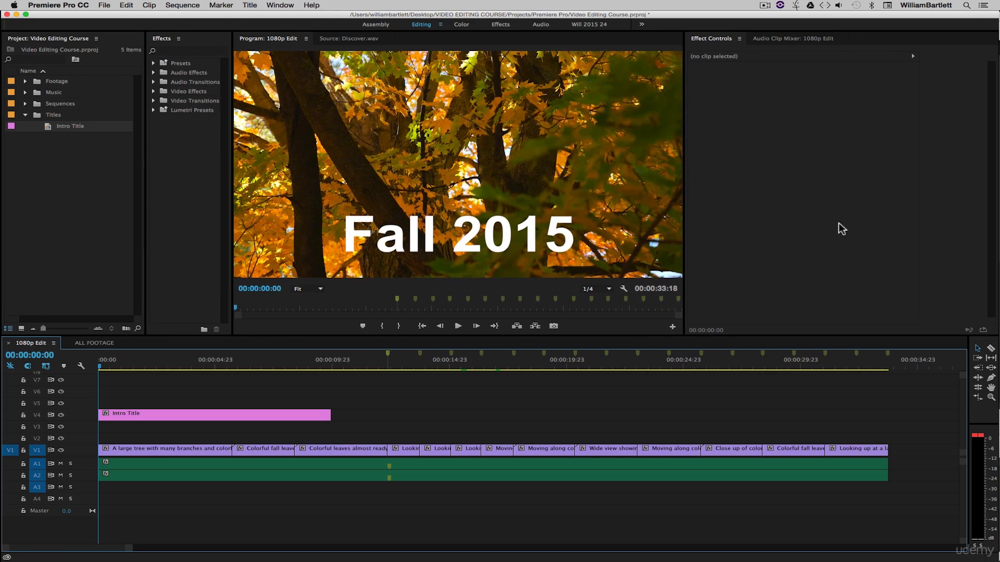
drag(920, 216, 915, 217)
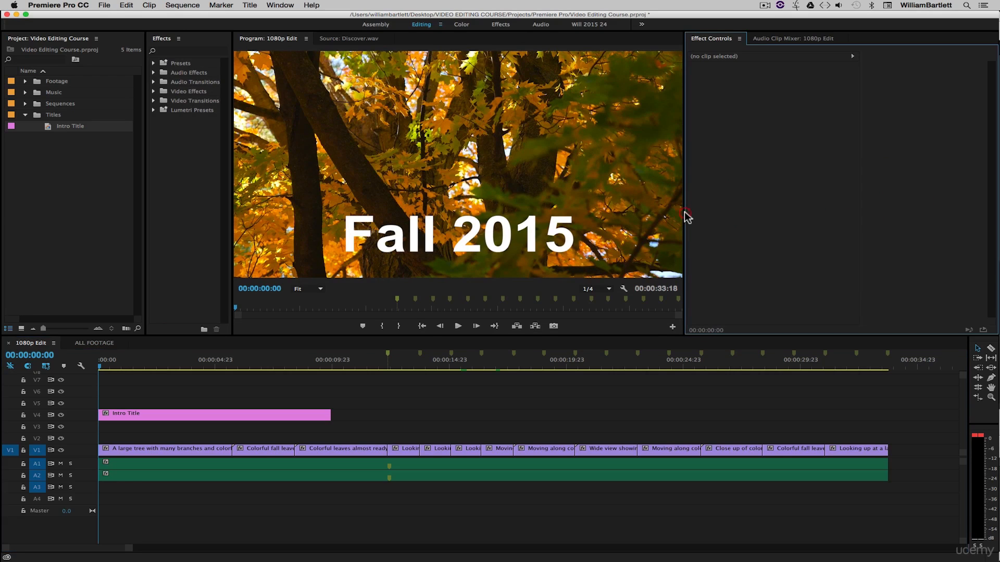
drag(684, 214, 727, 214)
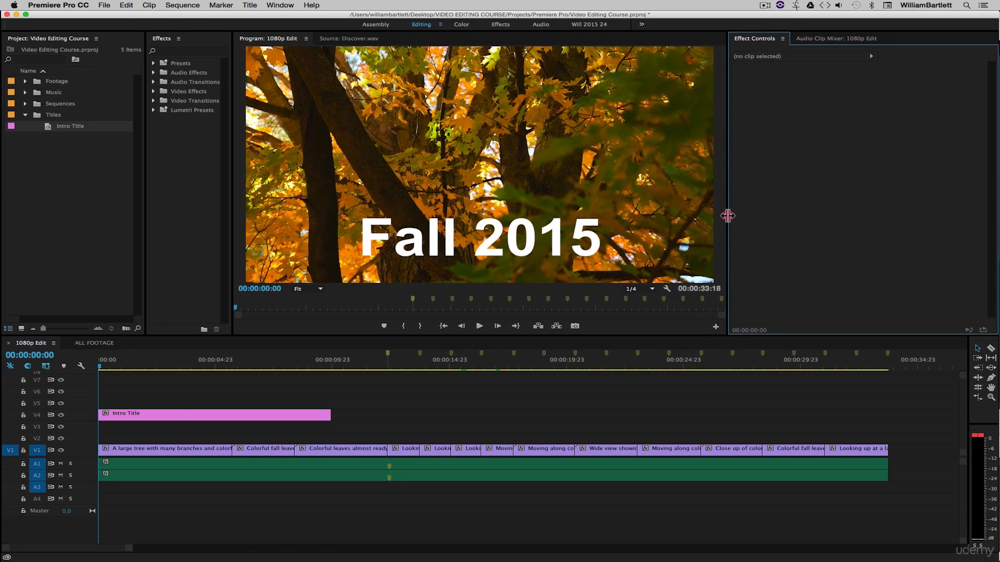
click(180, 417)
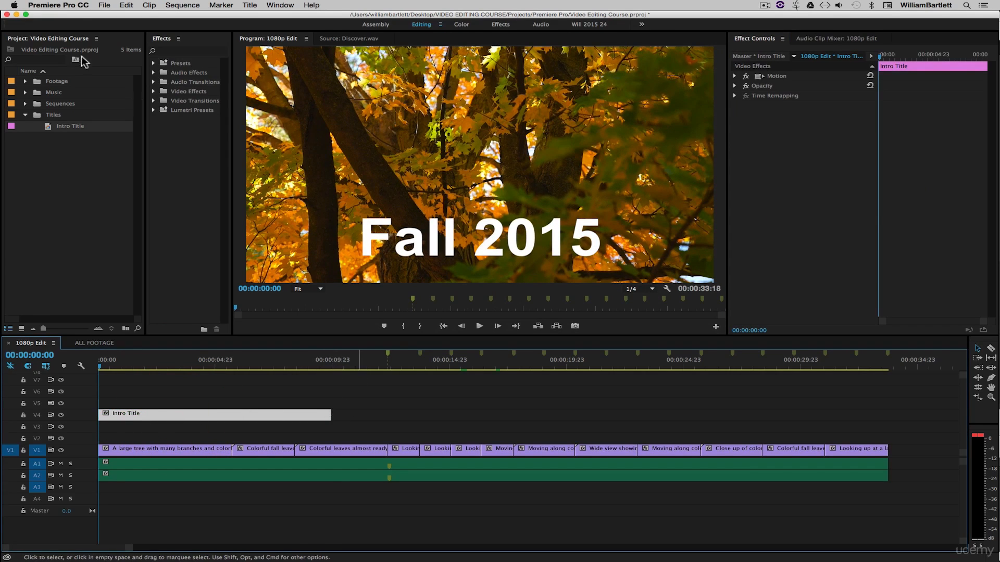
click(58, 5)
mouse_move(62, 28)
click(182, 31)
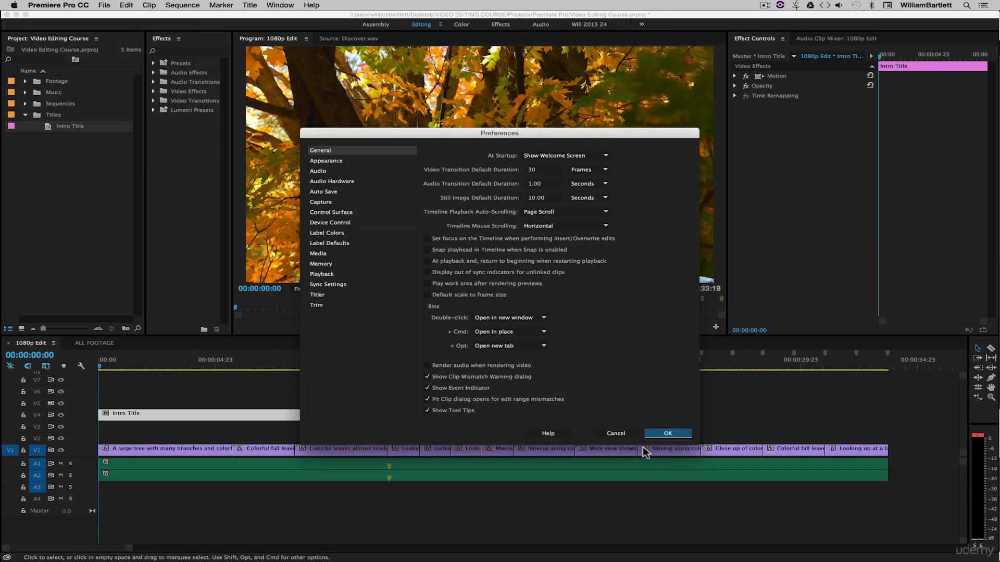
click(621, 434)
click(468, 400)
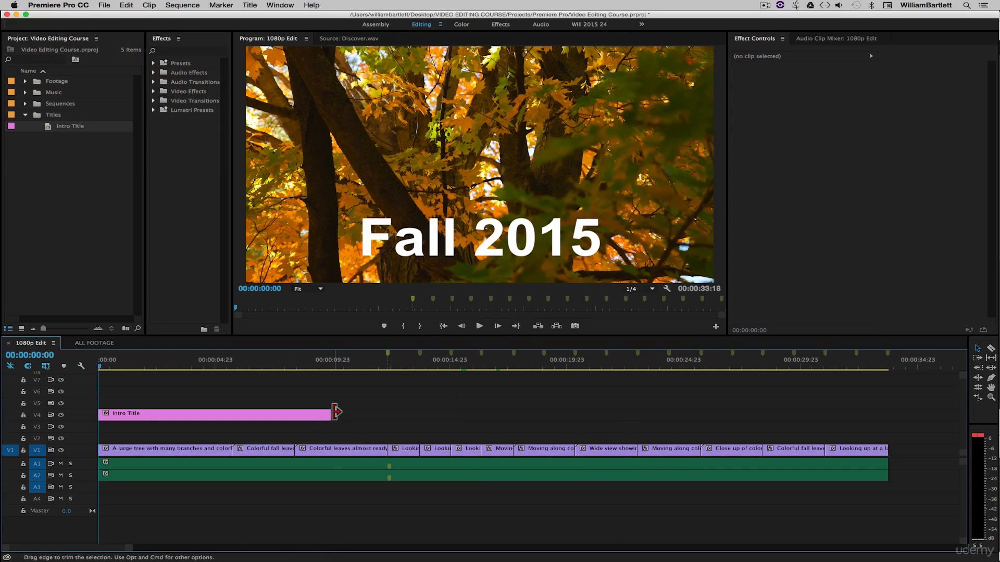
key(Down)
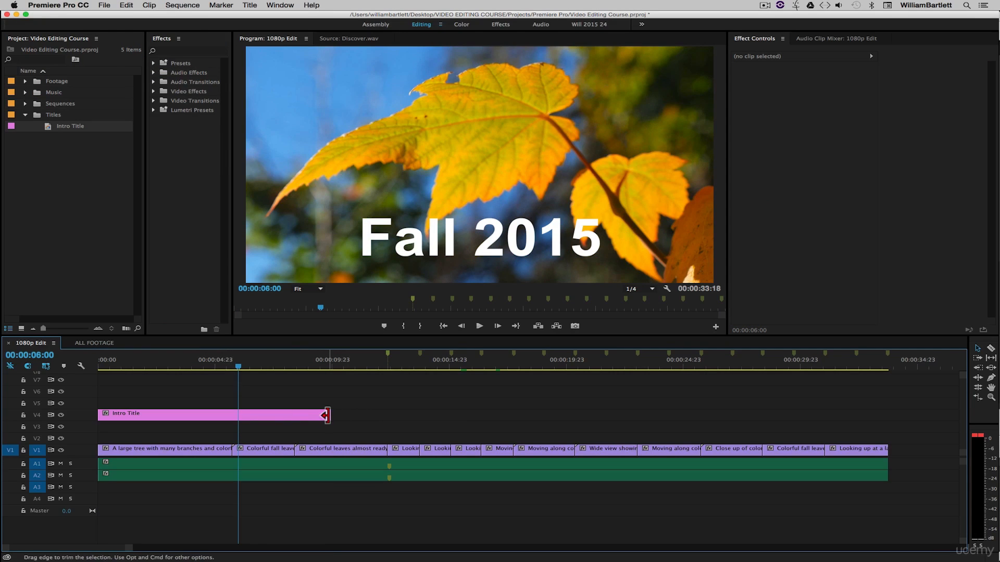
- Trim the Intro Title's end to meet the first tree clip's cut at about 00:00:05:18
drag(327, 415, 237, 415)
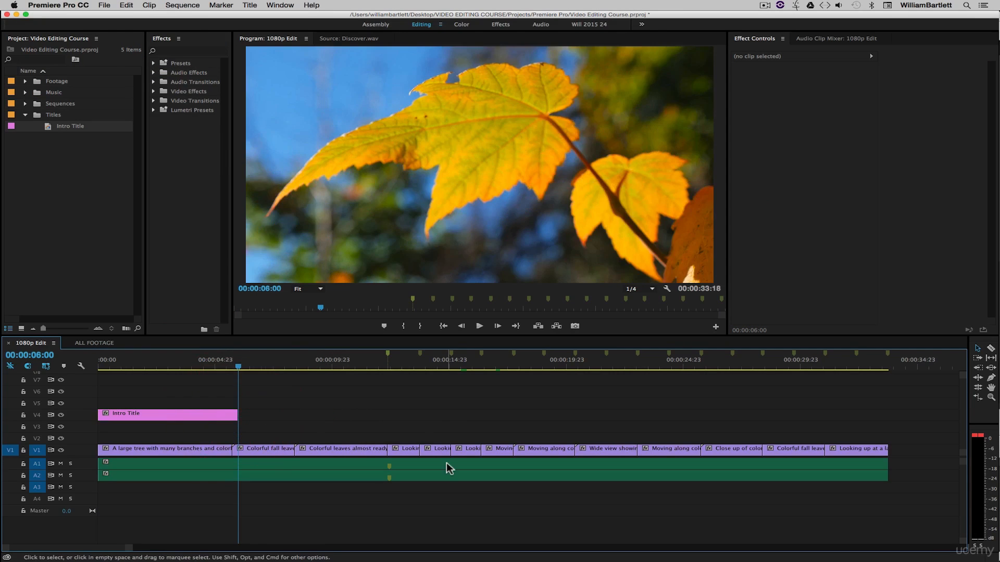
key(Up)
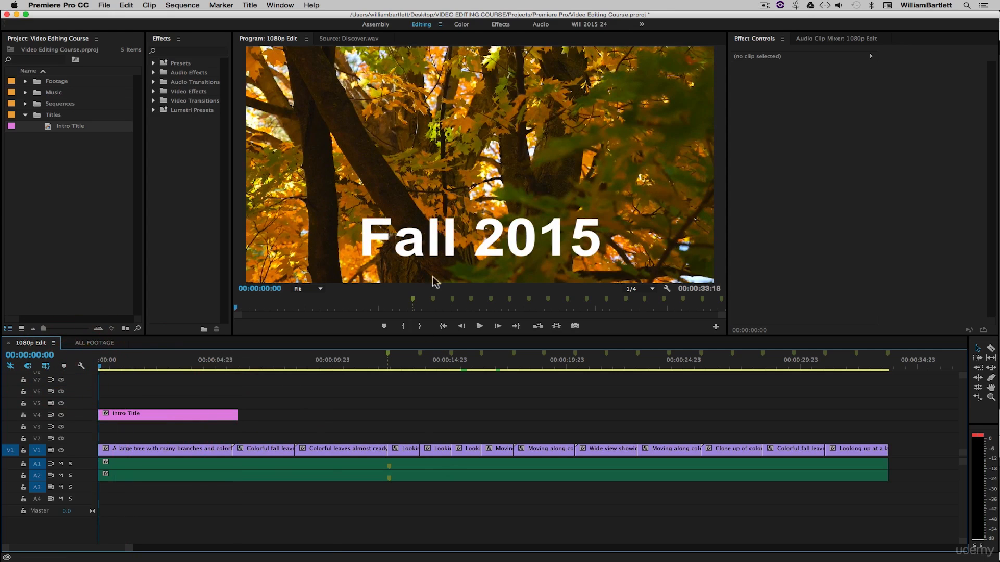
key(Down)
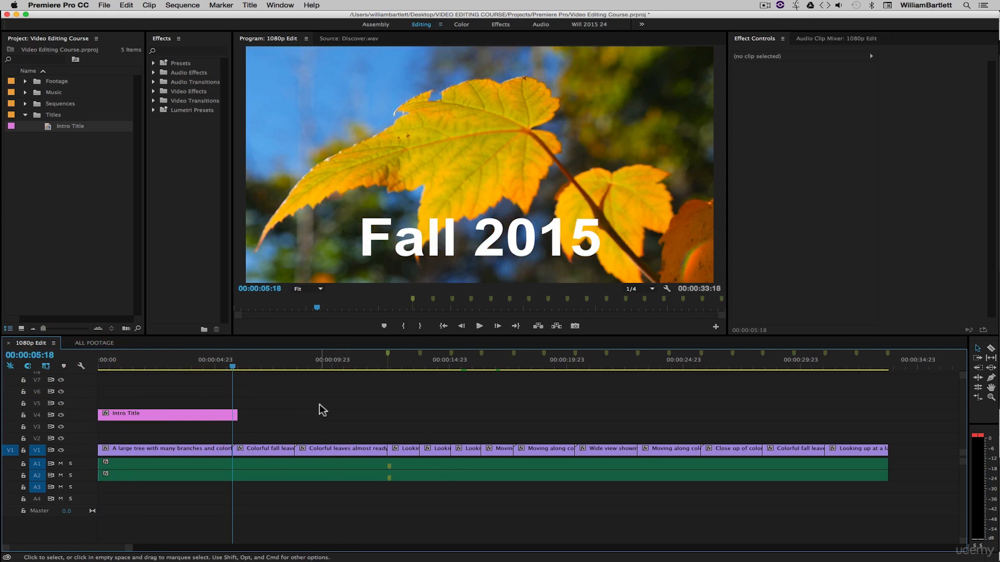
key(equal)
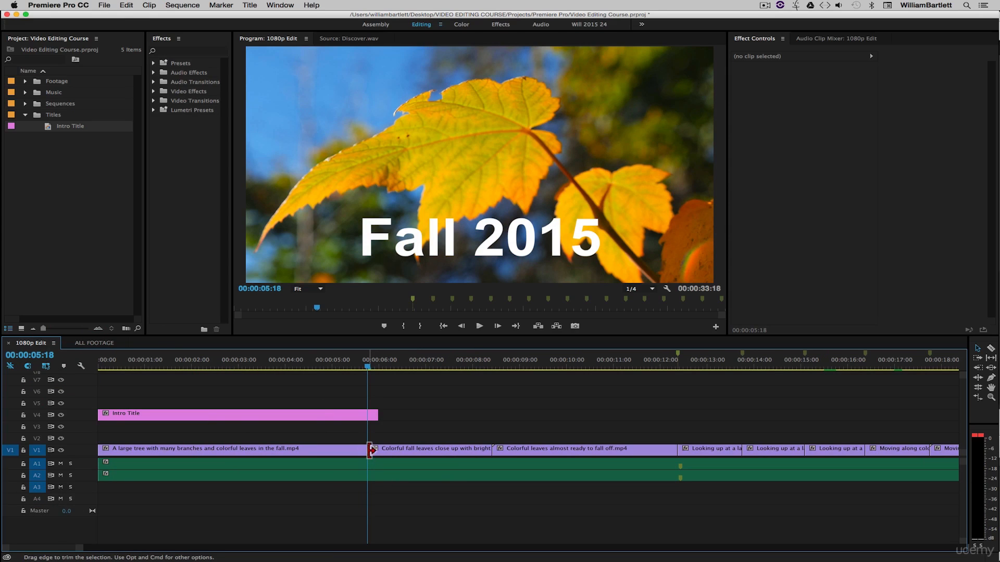
click(333, 363)
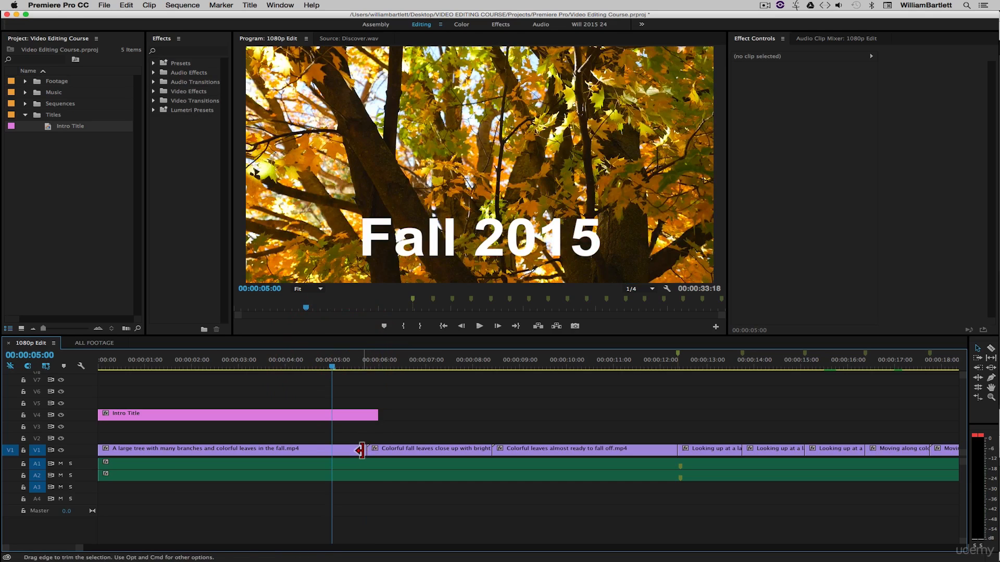
drag(380, 415, 368, 415)
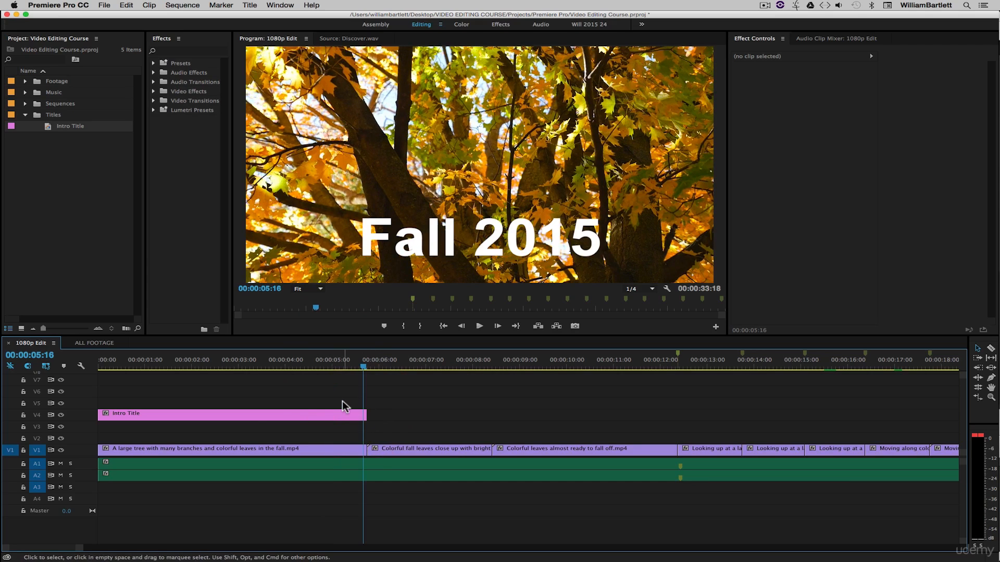
click(245, 415)
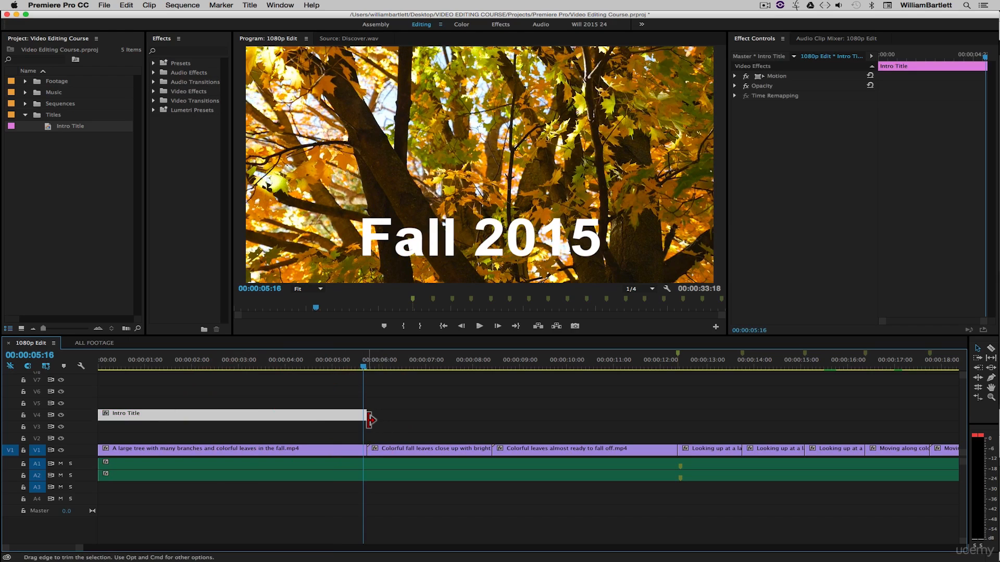
click(320, 397)
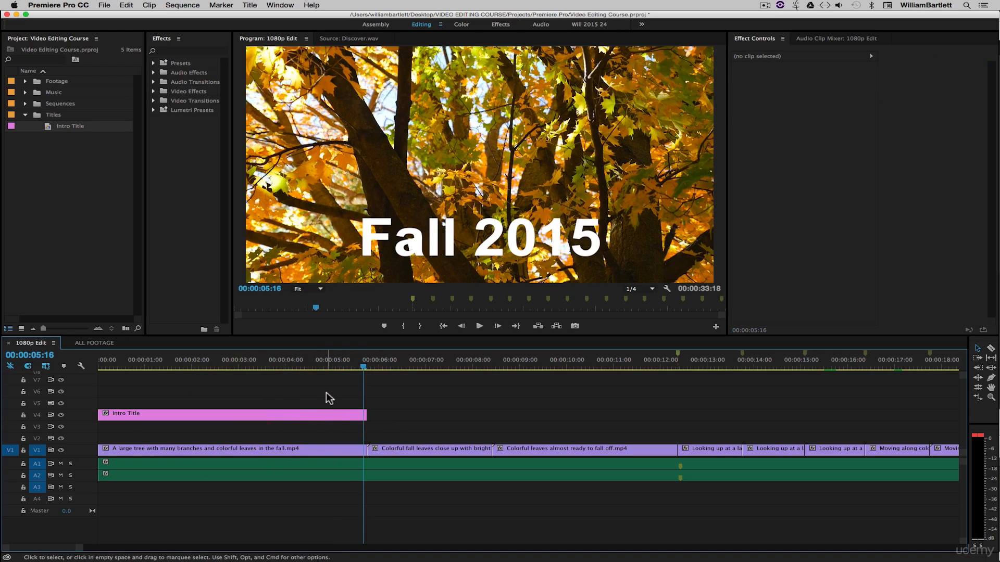
click(237, 414)
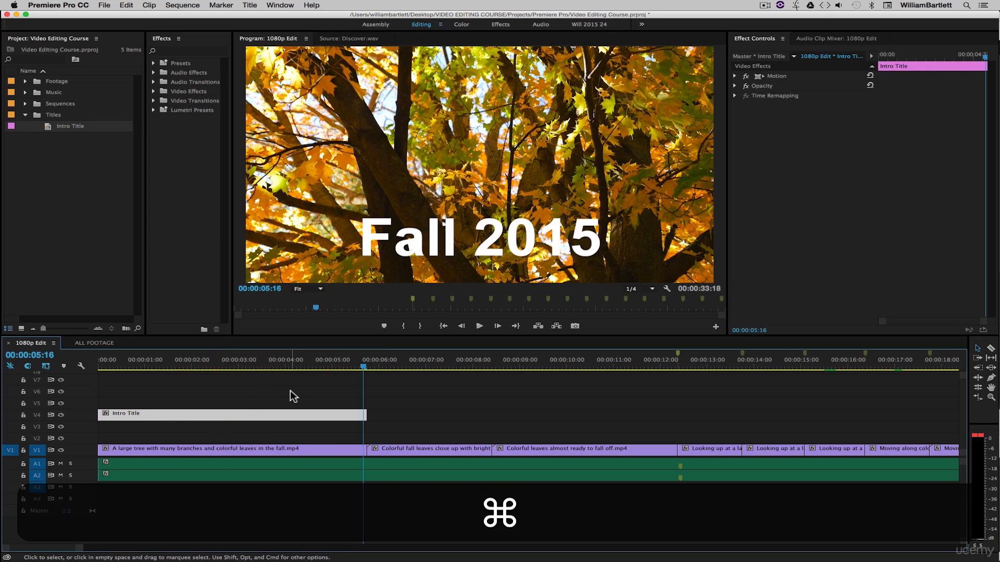
key(super+d)
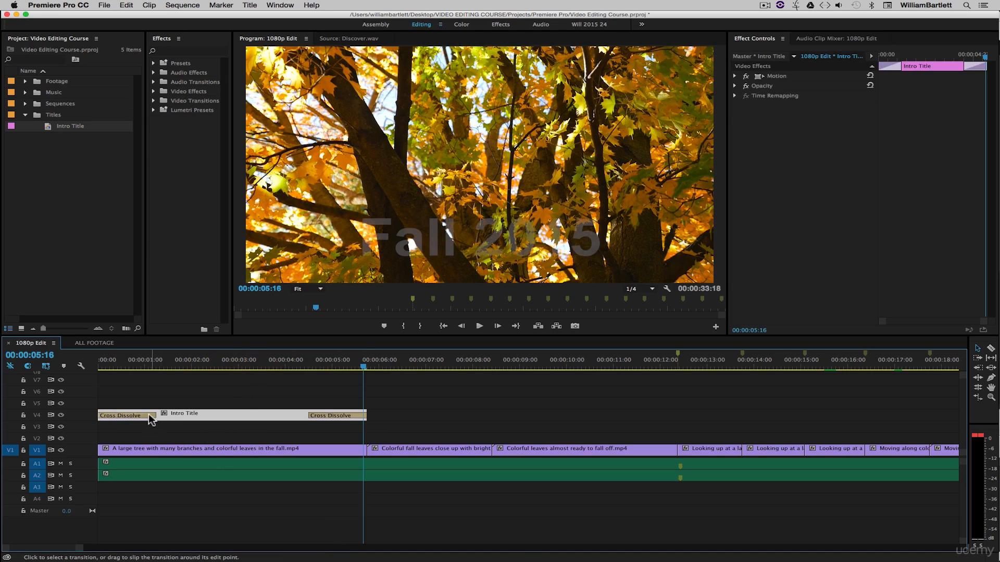
key(super)
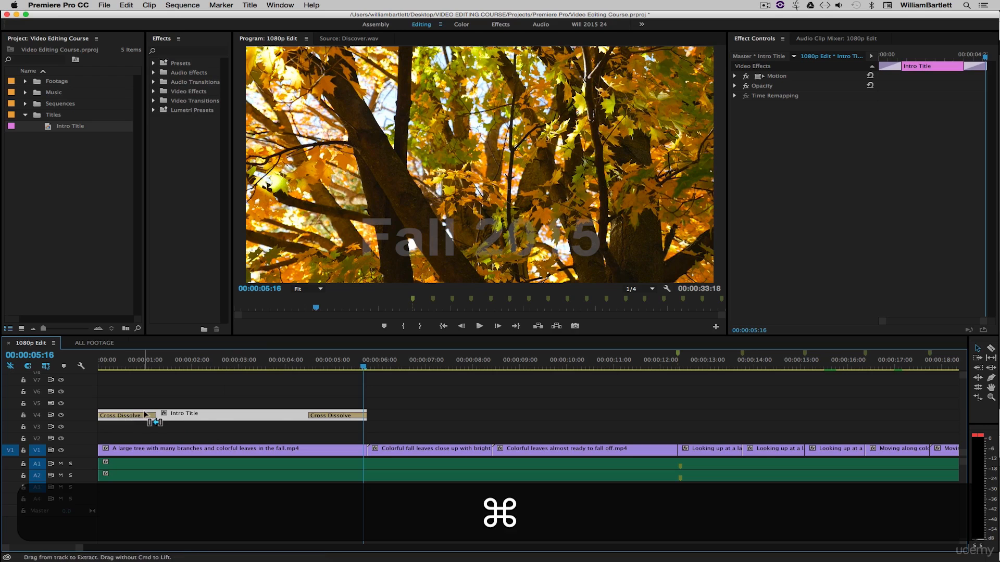
key(super+z)
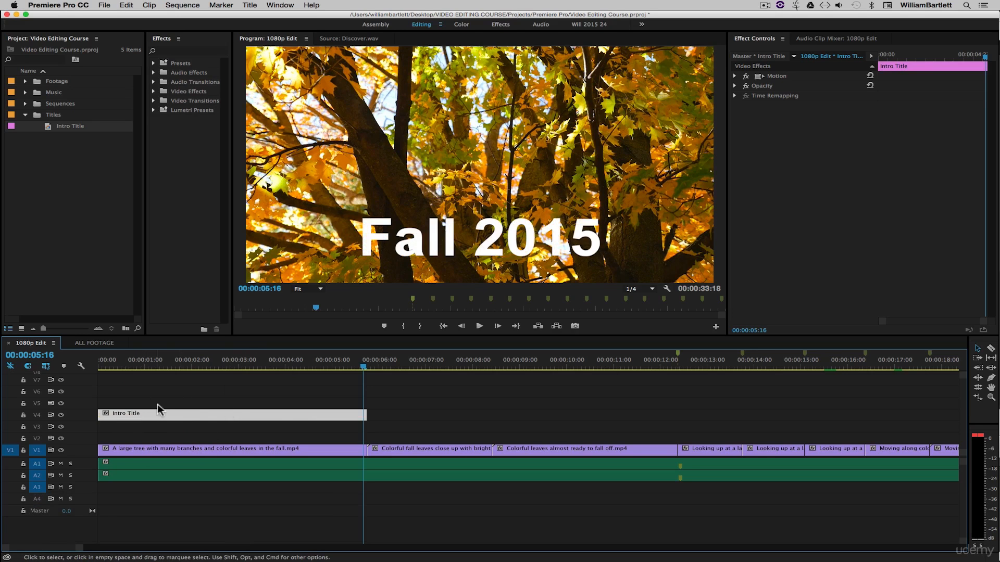
click(157, 404)
drag(148, 364, 102, 368)
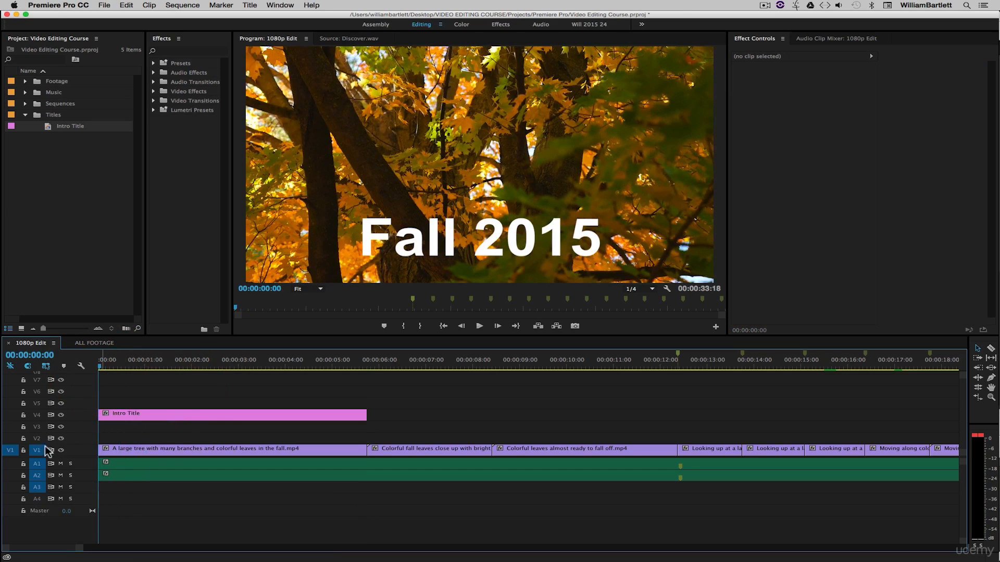
- Target track V4 instead of V1 and add the default Cross Dissolve to the title's head
click(37, 415)
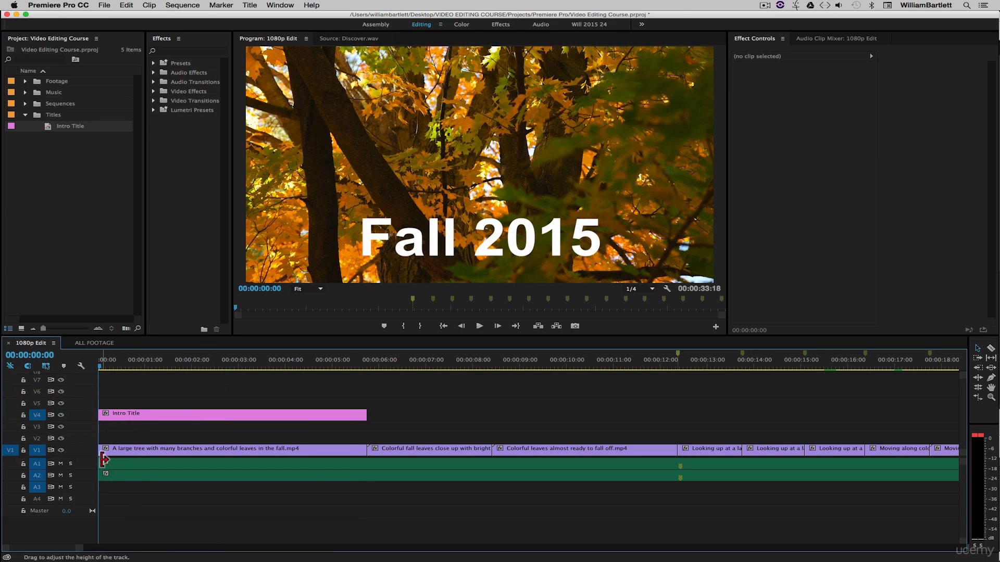
click(37, 450)
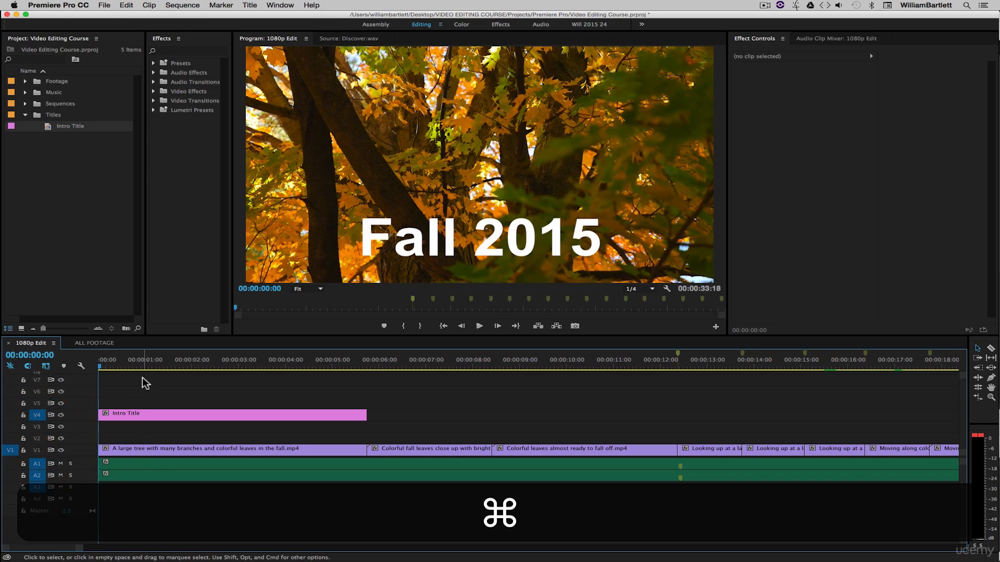
key(super+d)
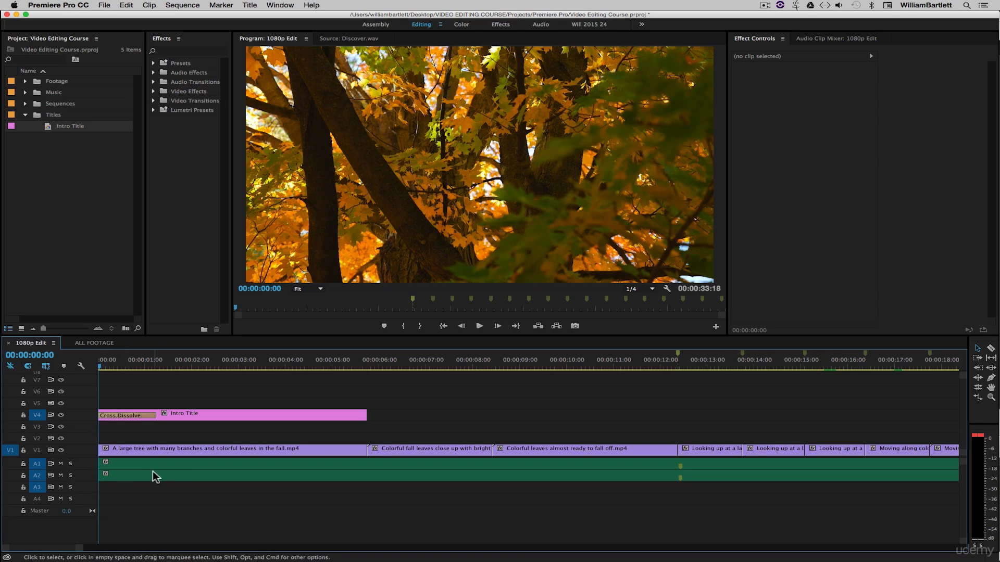
- Try adding default audio fades to the music's start, then undo them
right_click(103, 465)
click(176, 524)
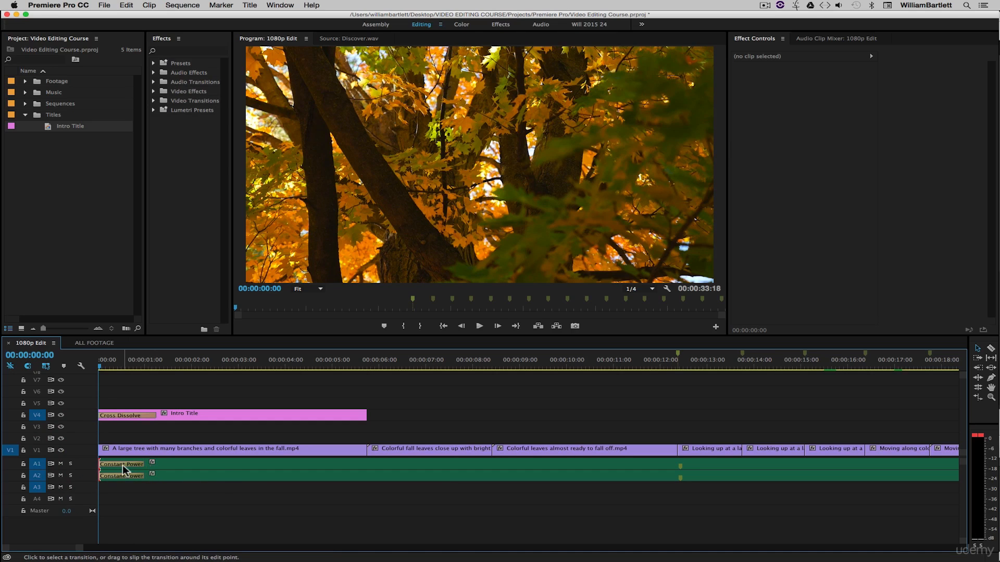
key(super+z)
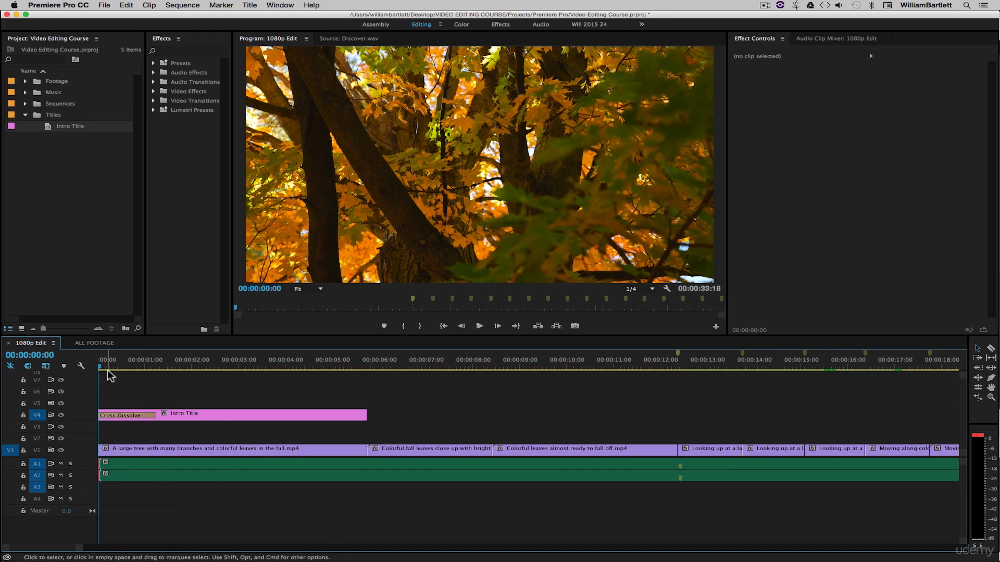
- Apply the default Constant Power transition to the music and lengthen the A1 and A2 fades to 3 seconds
drag(108, 367, 82, 367)
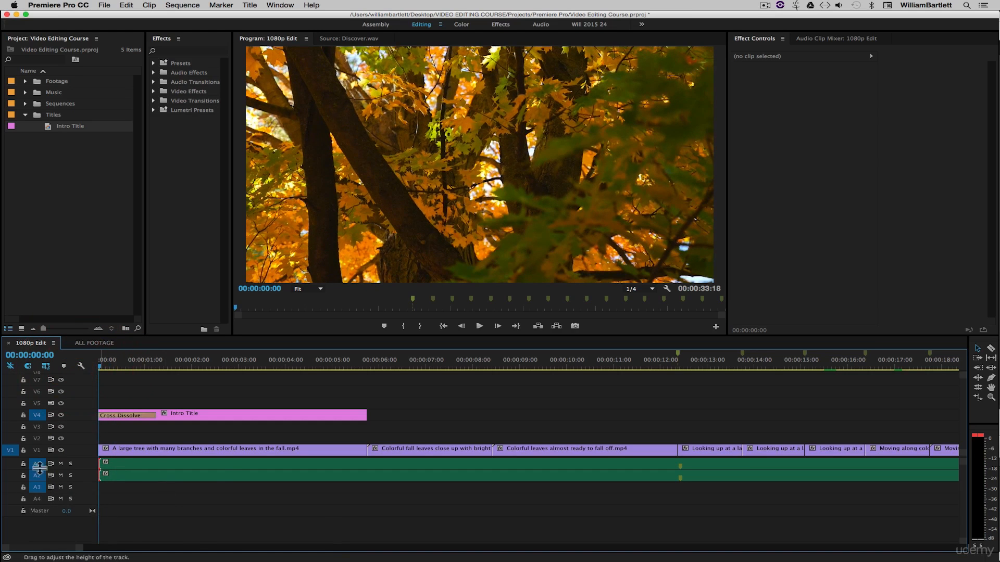
key(super)
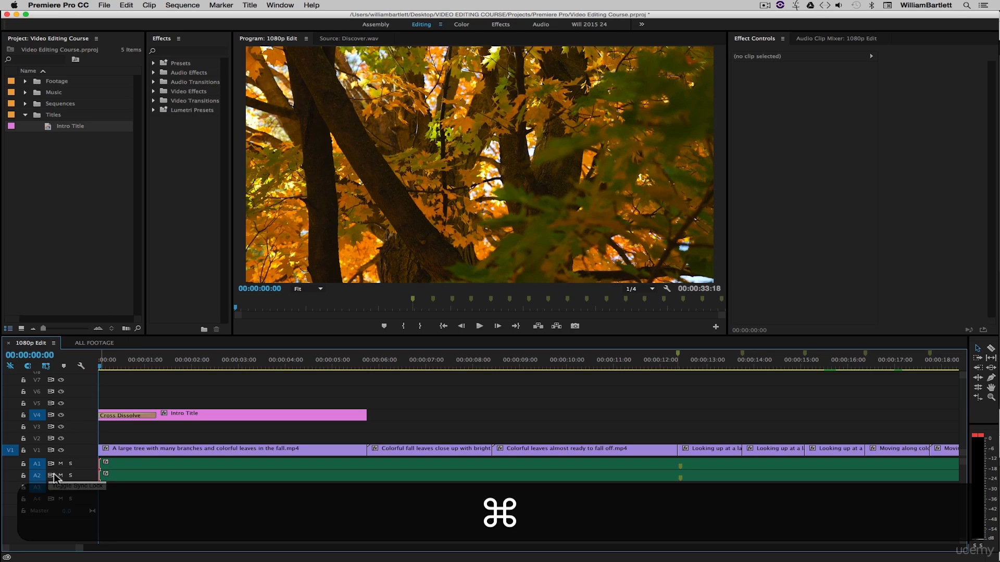
key(shift)
key(super+shift+d)
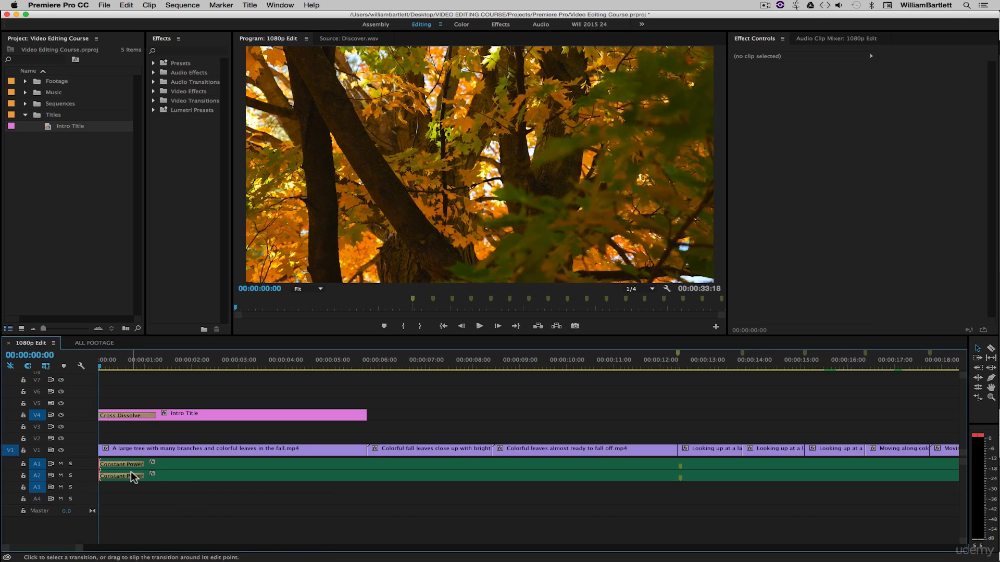
mouse_move(132, 476)
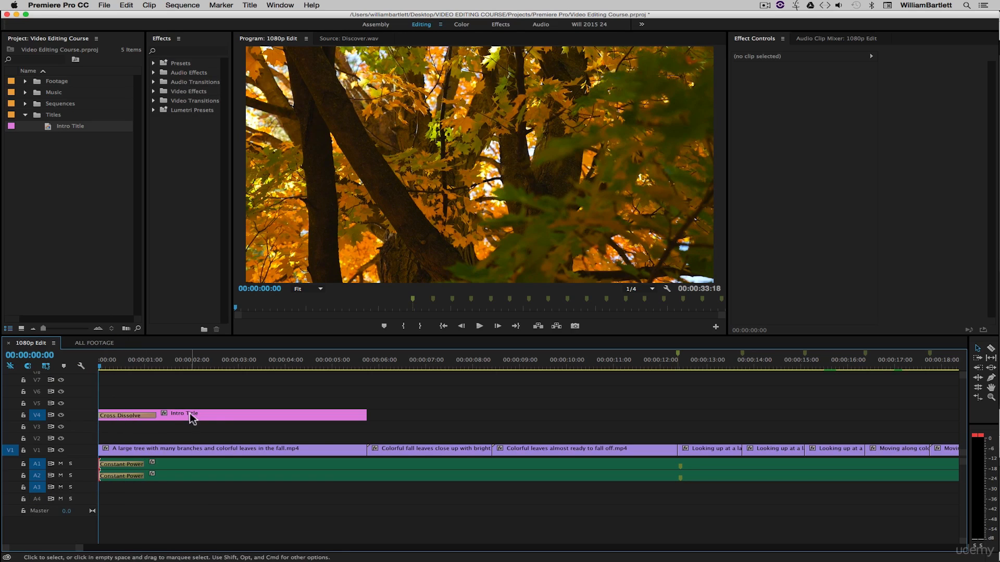
drag(143, 465, 238, 465)
drag(141, 477, 235, 477)
click(174, 517)
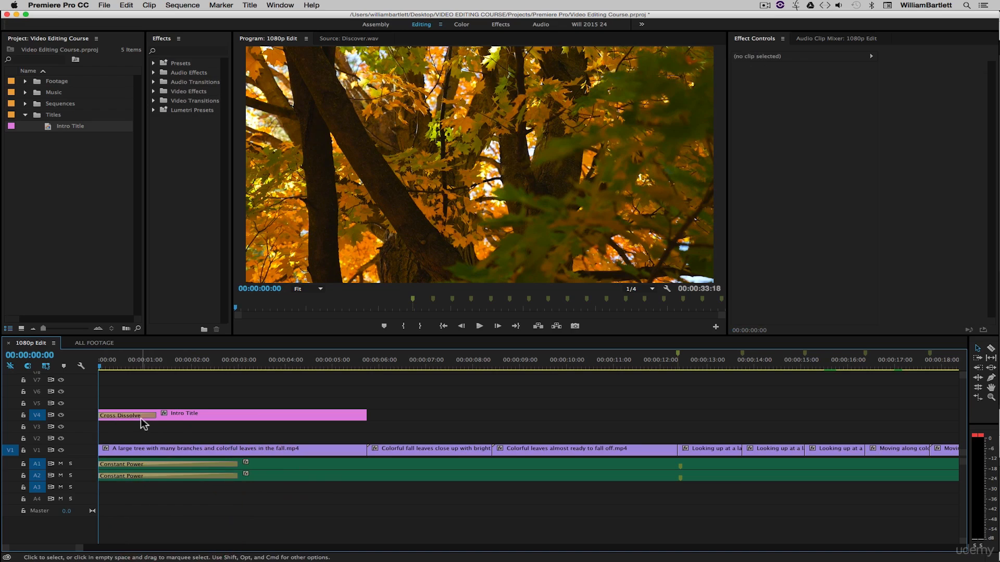
- Re-enable V1 track targeting and leave the Intro Title clip deselected
click(177, 418)
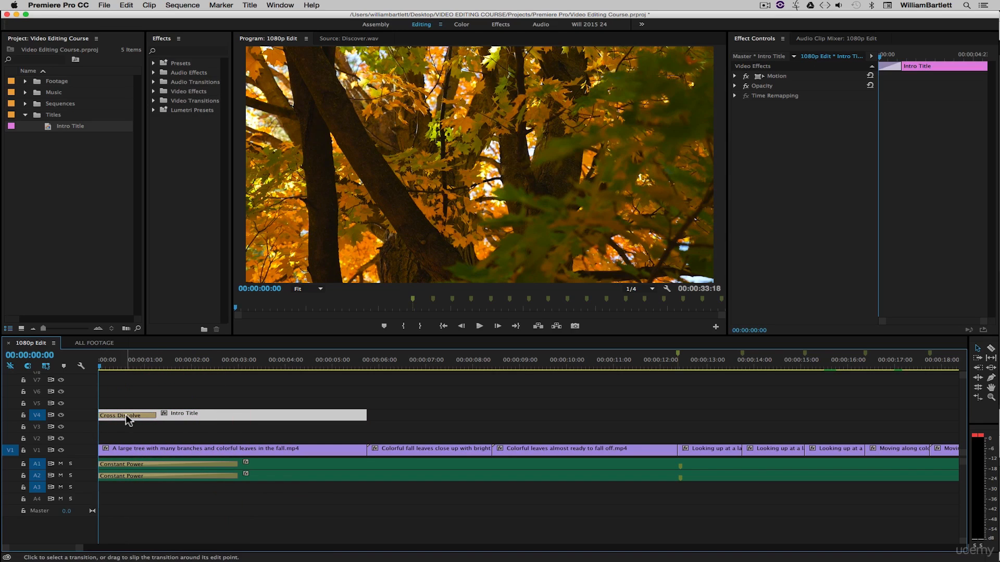
click(36, 449)
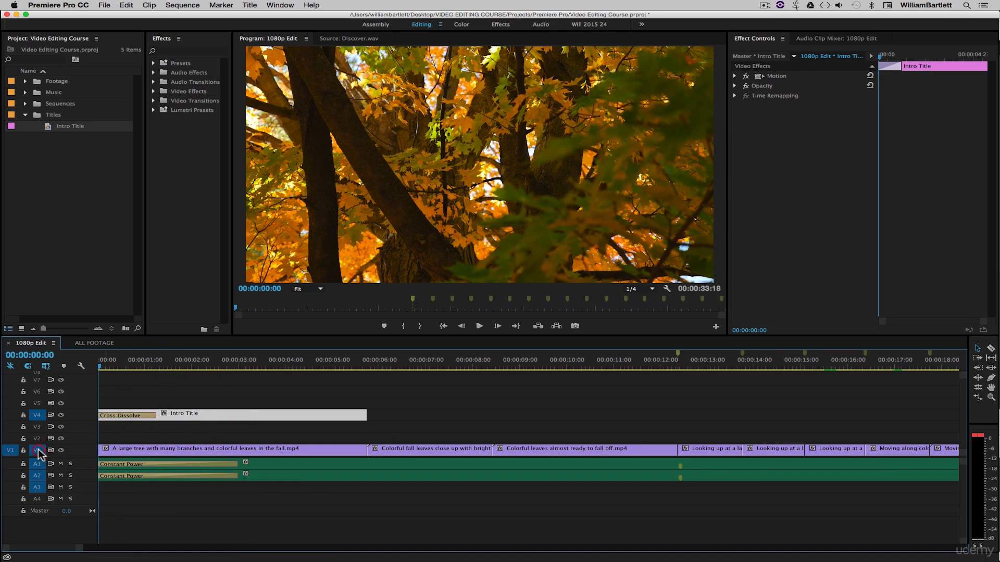
click(38, 415)
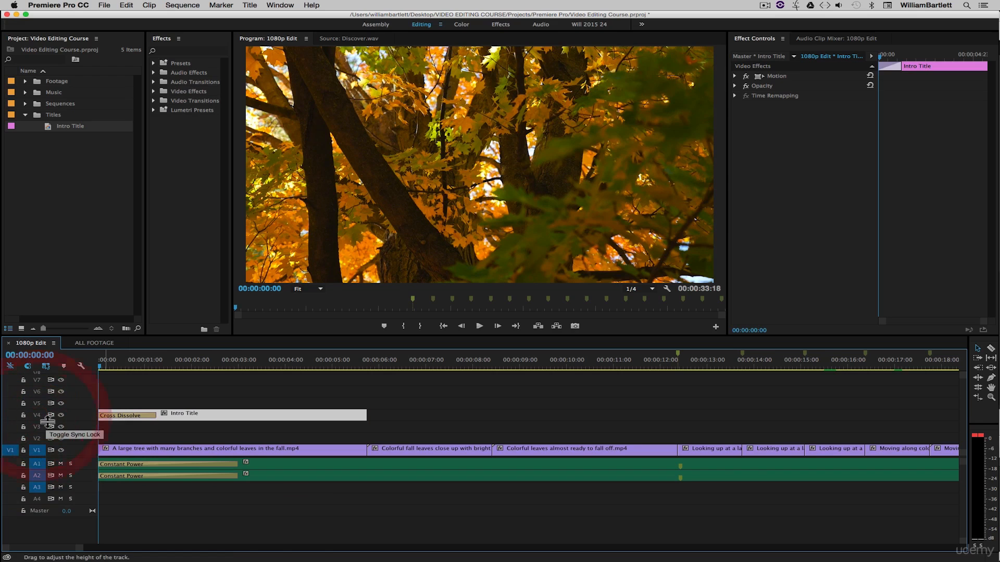
click(185, 396)
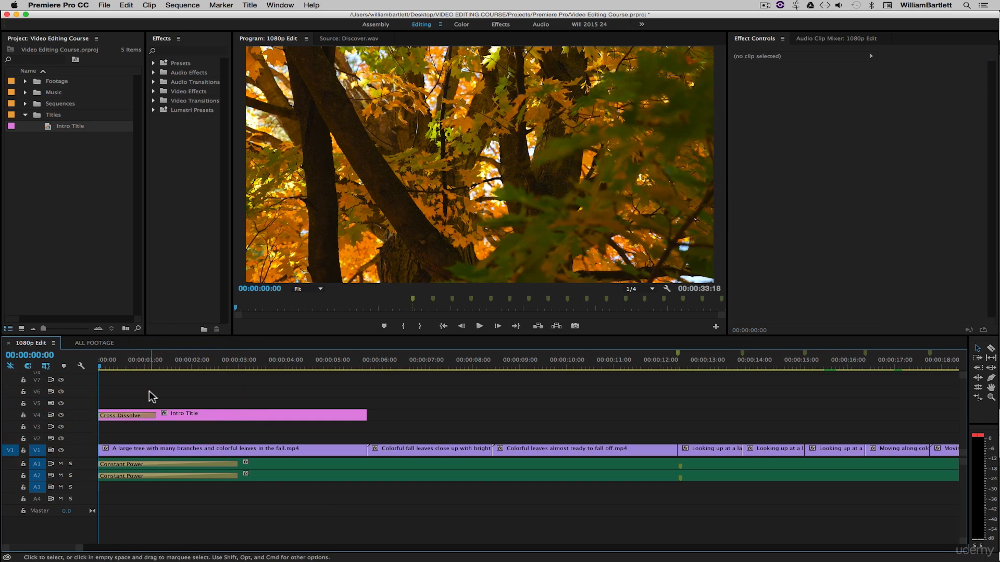
- Play and scrub the opening seconds to preview the title fading in
key(space)
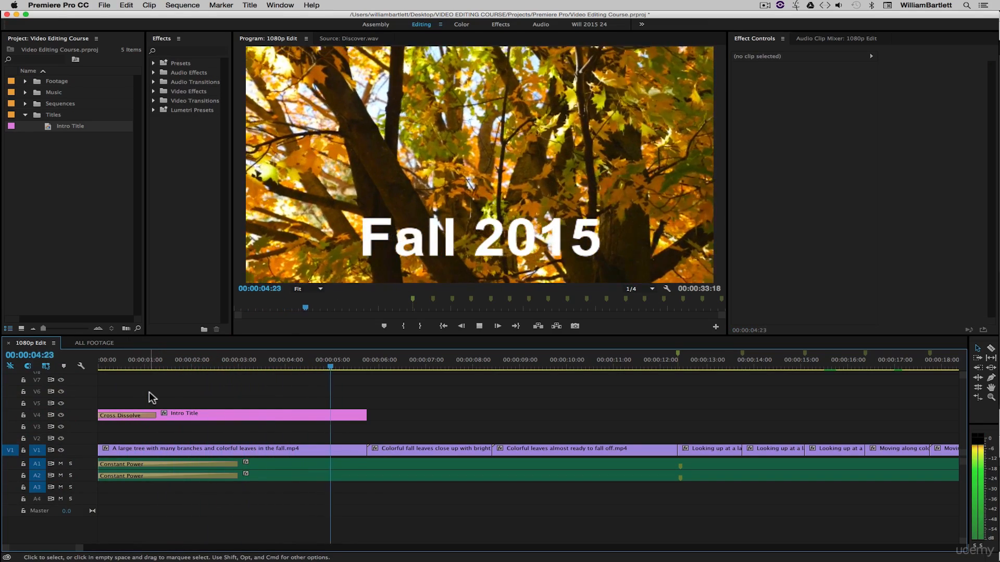
key(space)
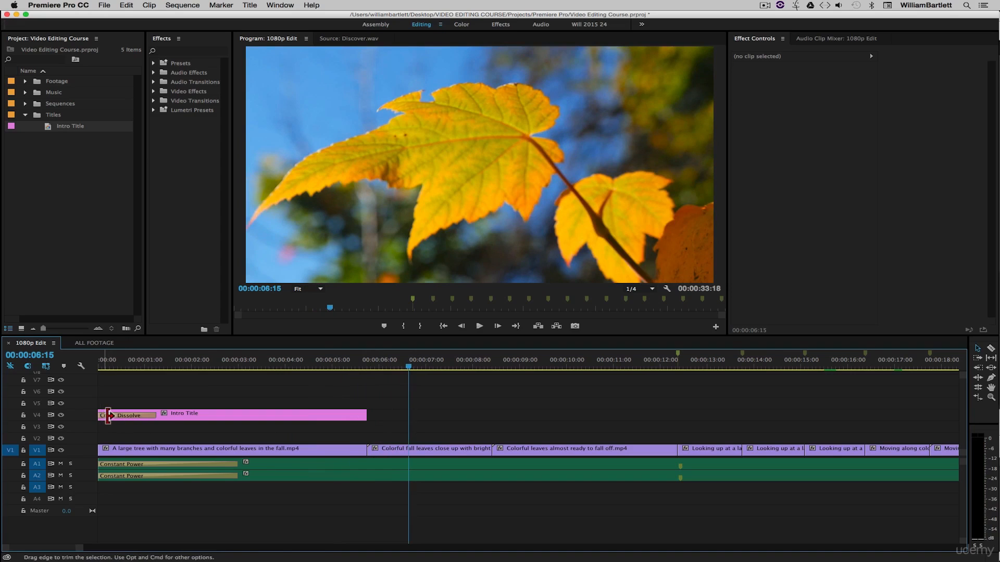
drag(187, 369, 254, 364)
- Switch the Program Monitor playback resolution to 1/2 and replay from the start
click(645, 290)
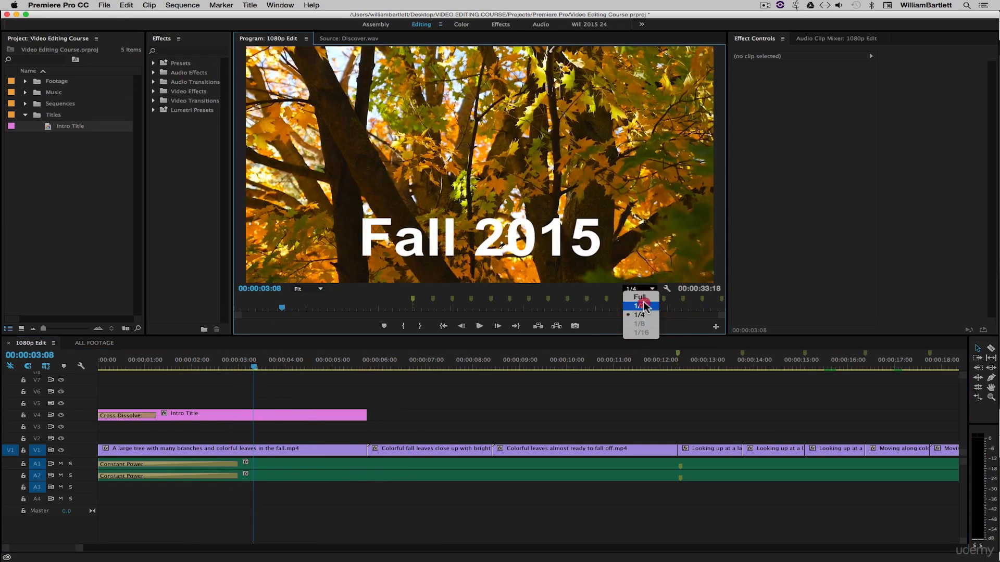
click(644, 305)
drag(211, 365, 63, 375)
key(space)
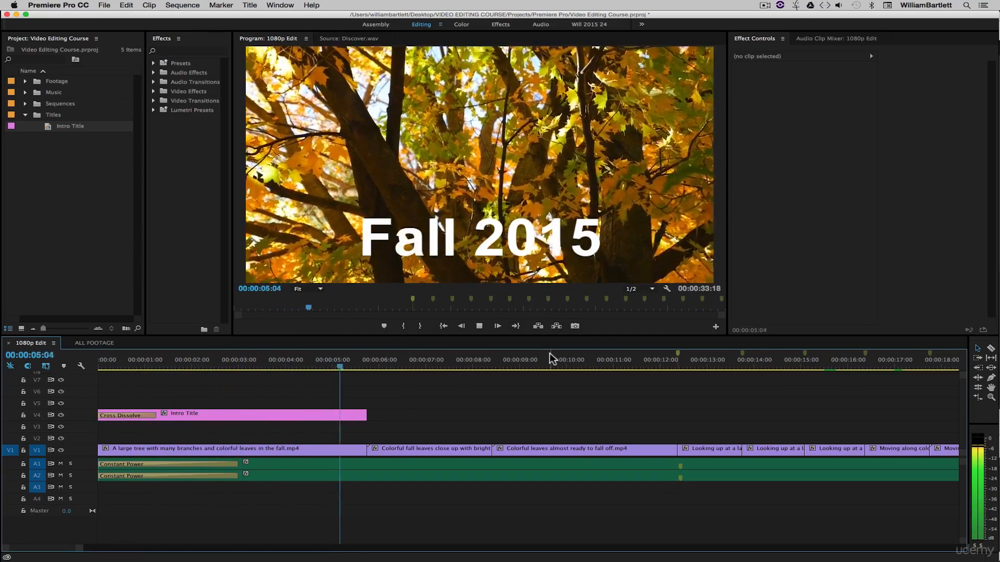
- Stop playback and save the project
key(space)
click(132, 366)
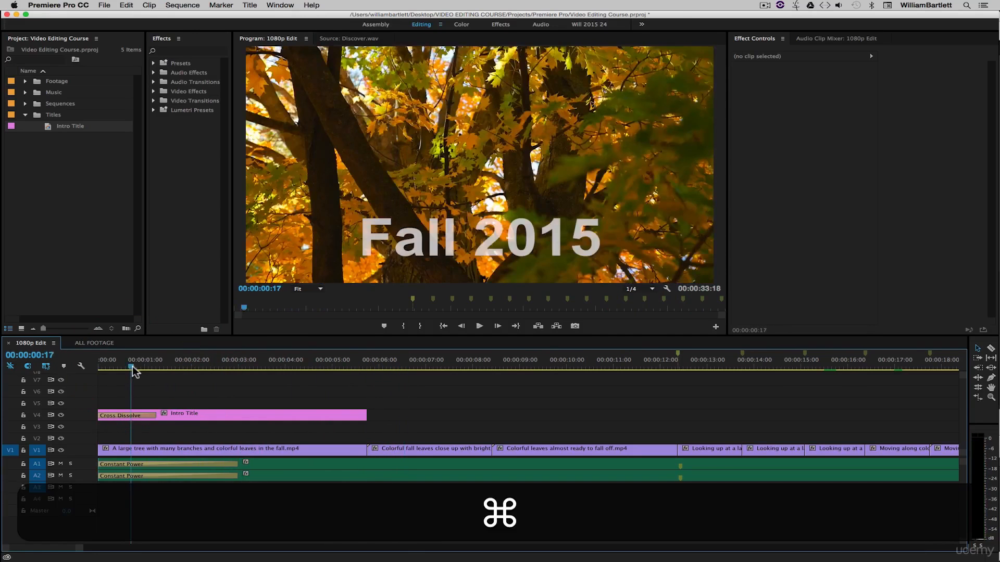
key(super+s)
- Stretch the title's Cross Dissolve to about 00:00:04:05 and play back the longer fade
drag(156, 415, 294, 417)
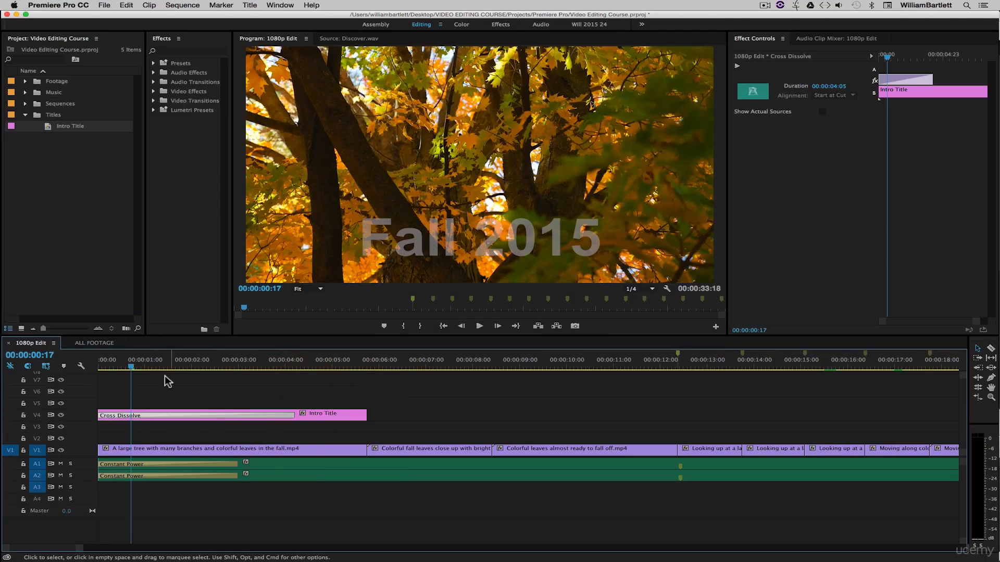
drag(133, 364, 75, 376)
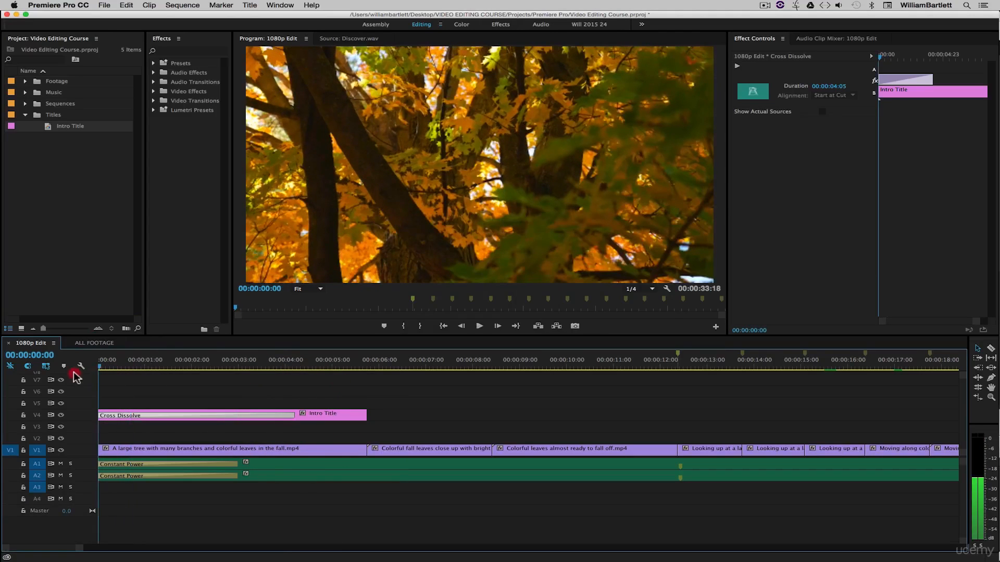
click(302, 379)
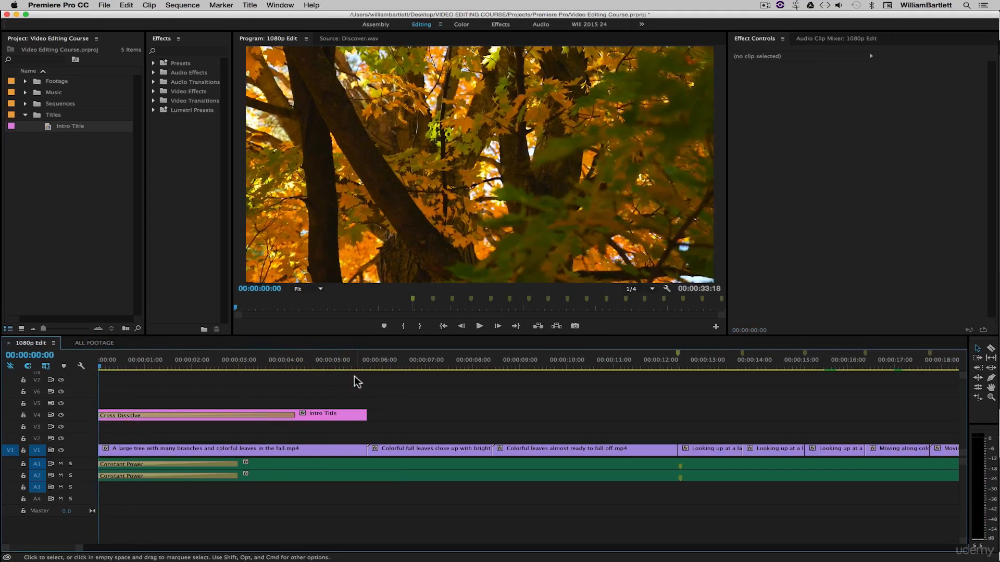
key(space)
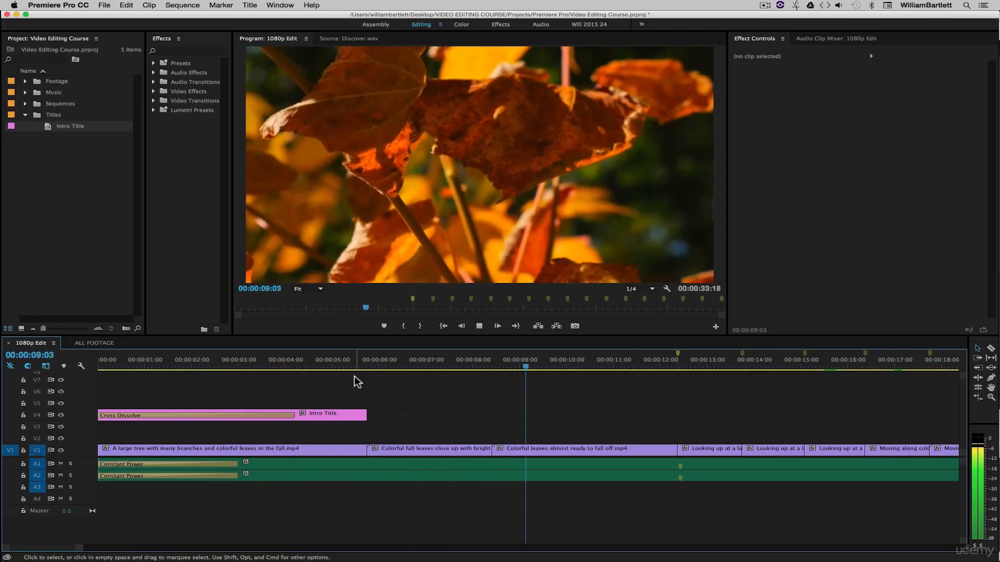
click(310, 364)
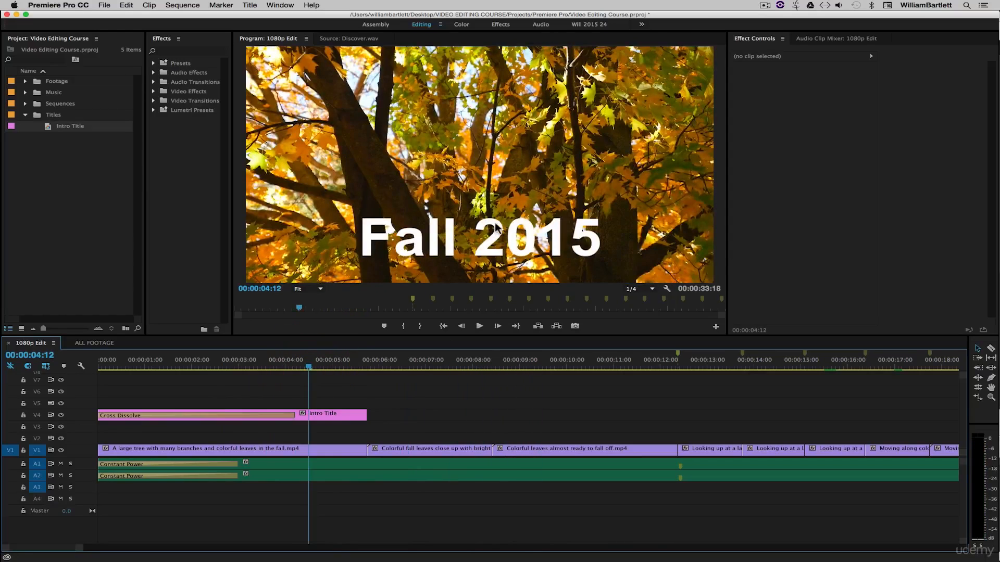
key(Right)
key(Right)
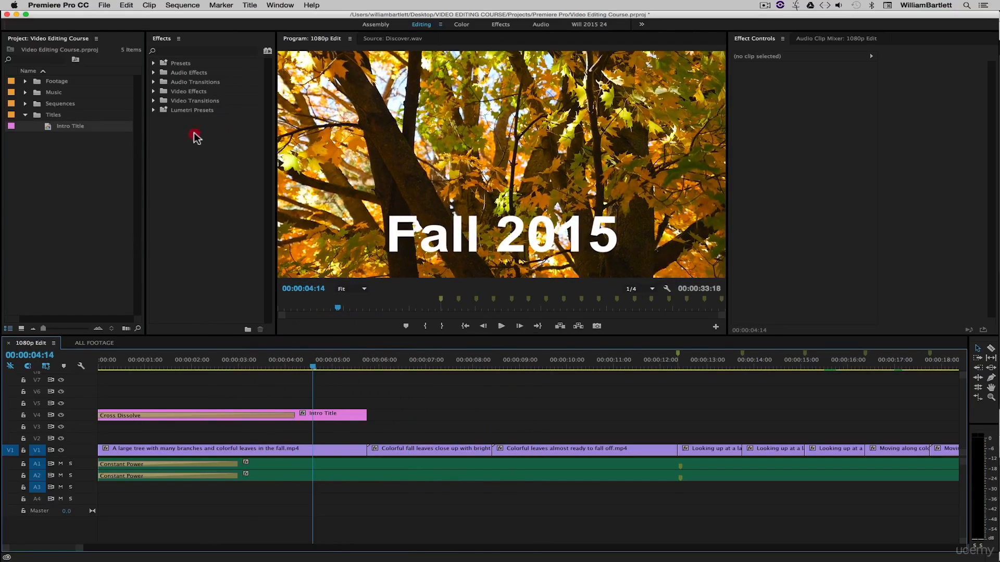
- Search the Video Effects for 'drop' and drag Drop Shadow onto the Intro Title clip
click(195, 137)
click(154, 91)
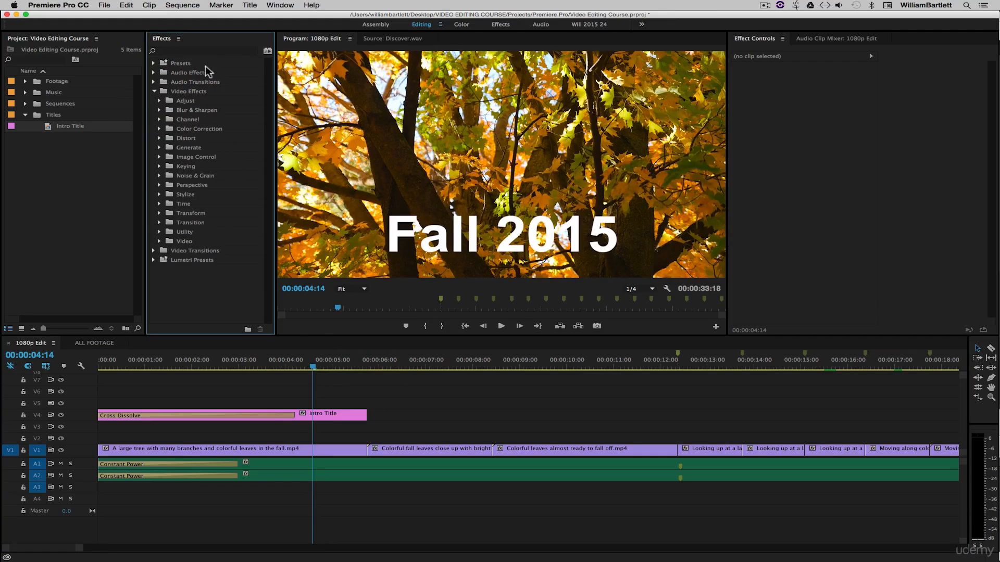
click(185, 50)
text(drop)
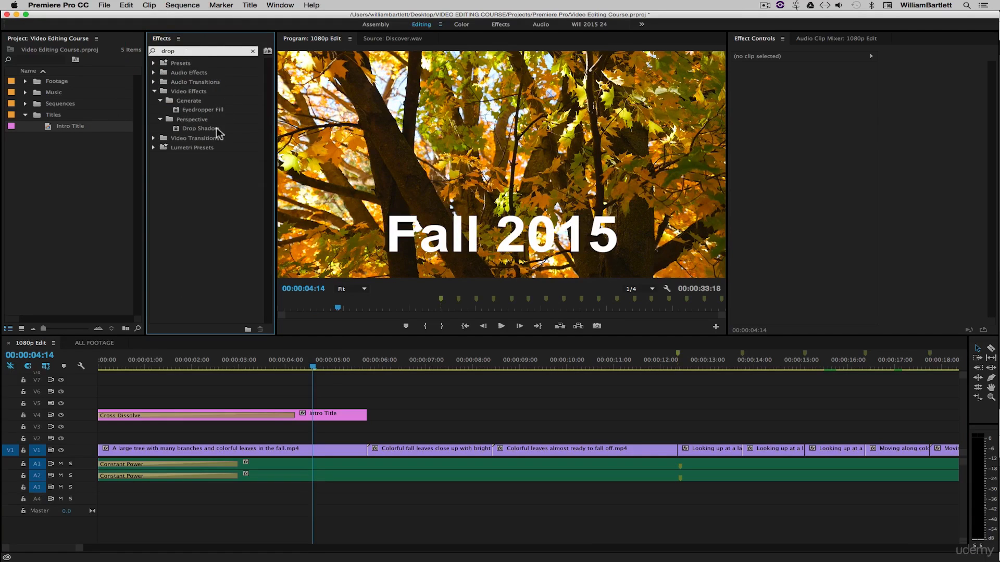
click(201, 128)
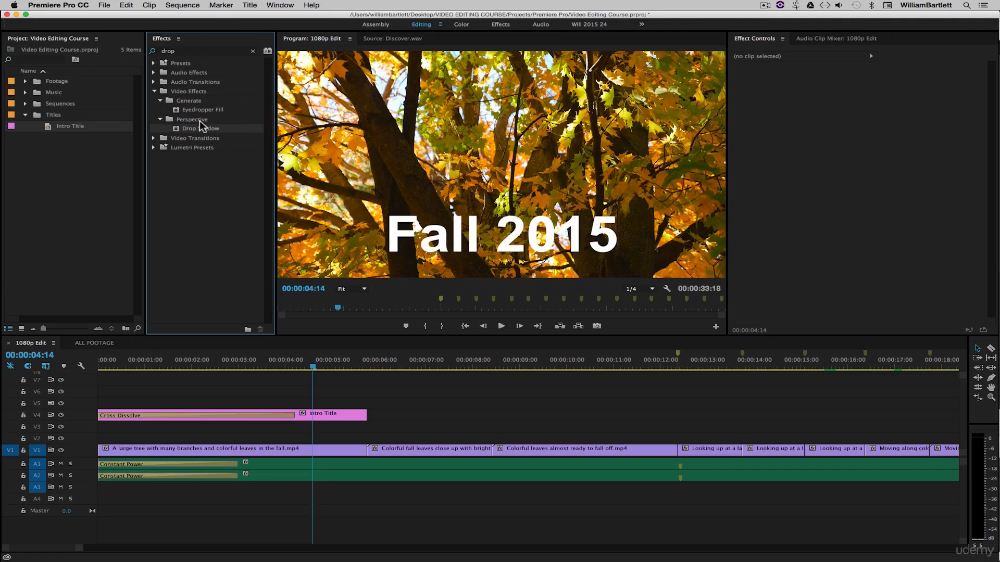
click(176, 131)
drag(176, 131, 340, 414)
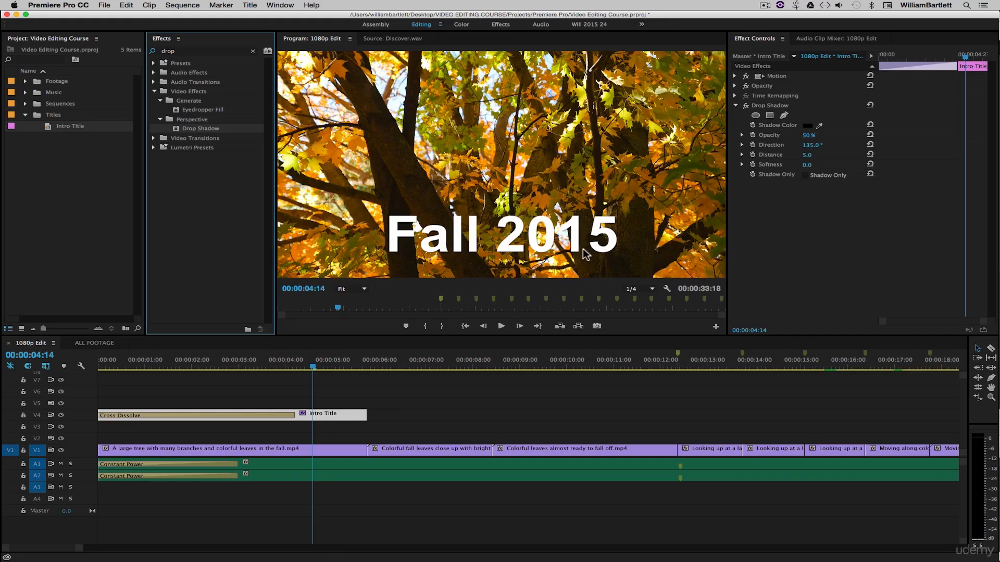
- Set the title's Drop Shadow opacity to 100%, toggling the shadow off and on to compare
click(384, 393)
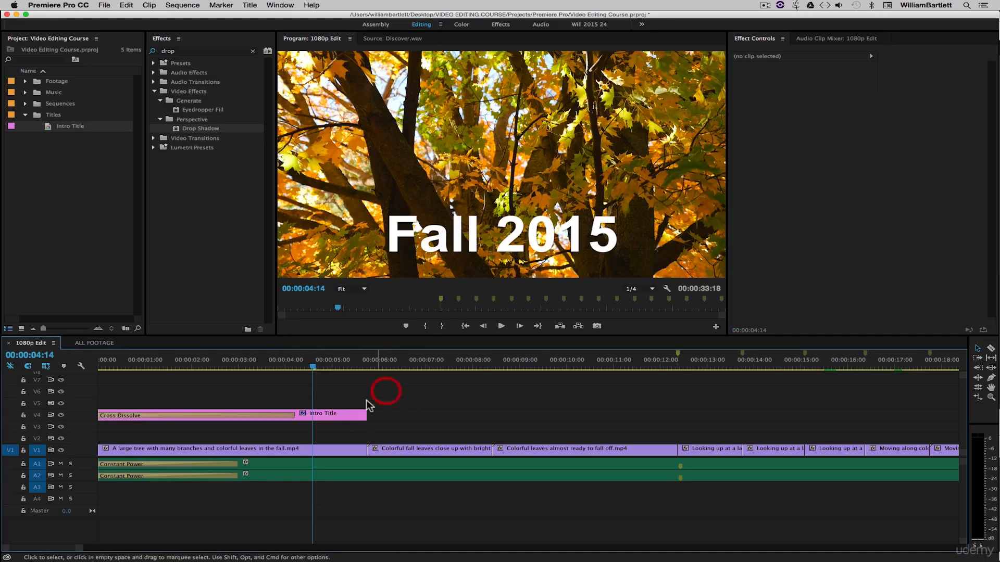
click(336, 416)
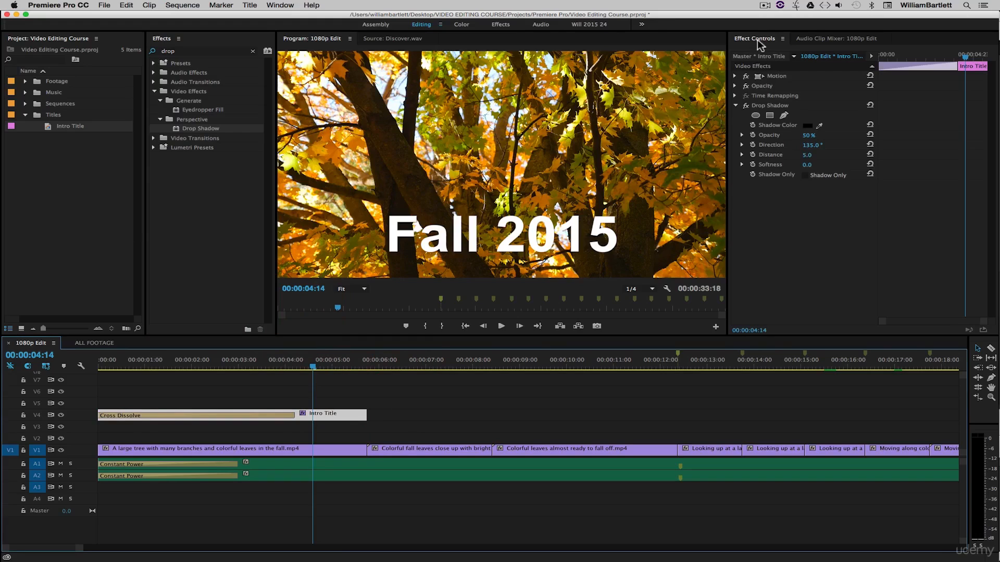
click(776, 107)
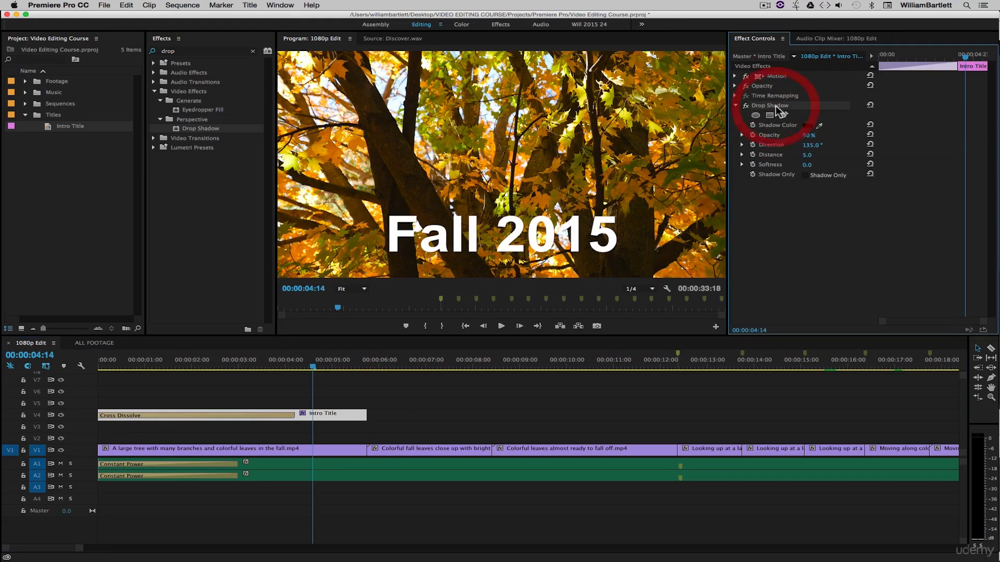
click(389, 401)
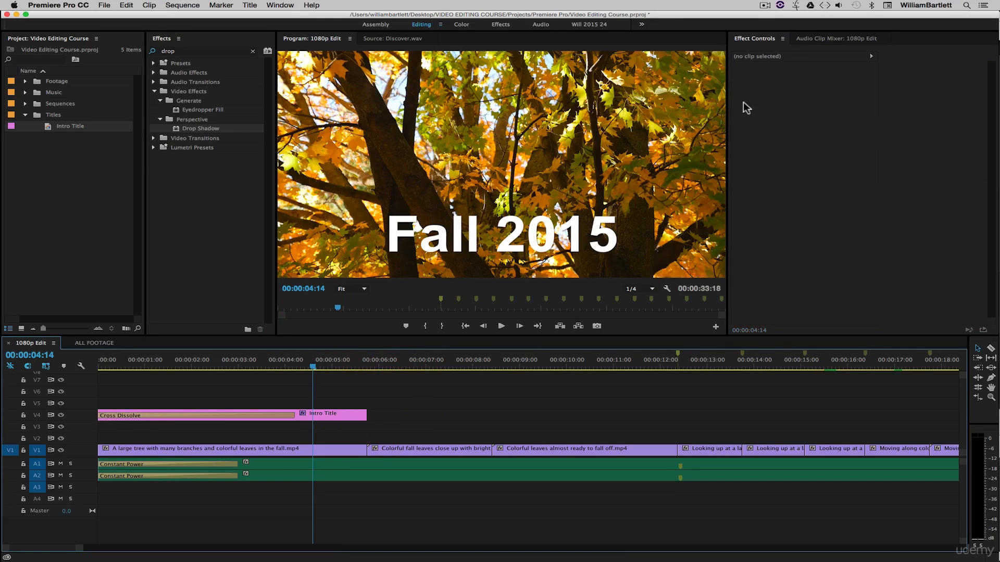
click(333, 415)
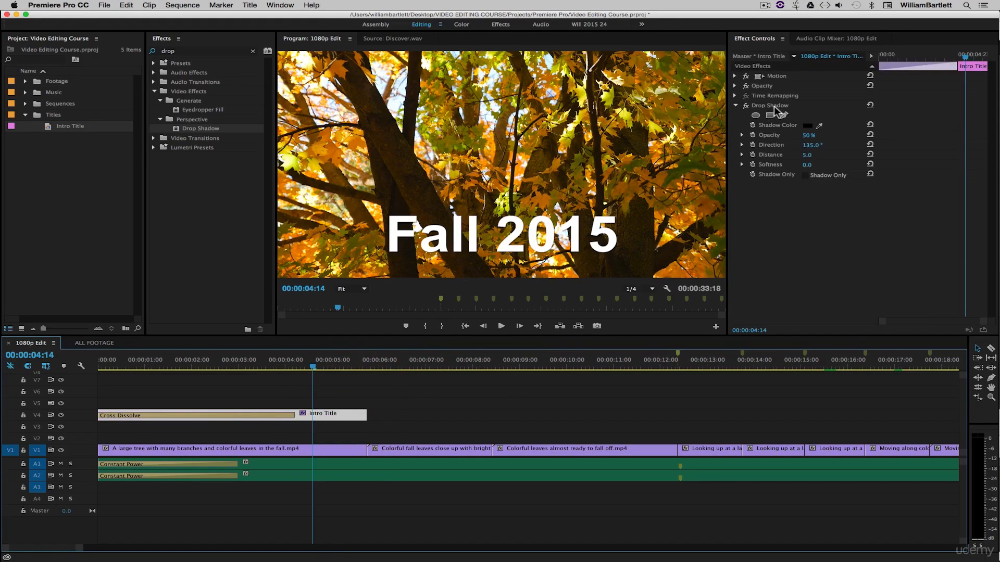
drag(811, 137, 819, 168)
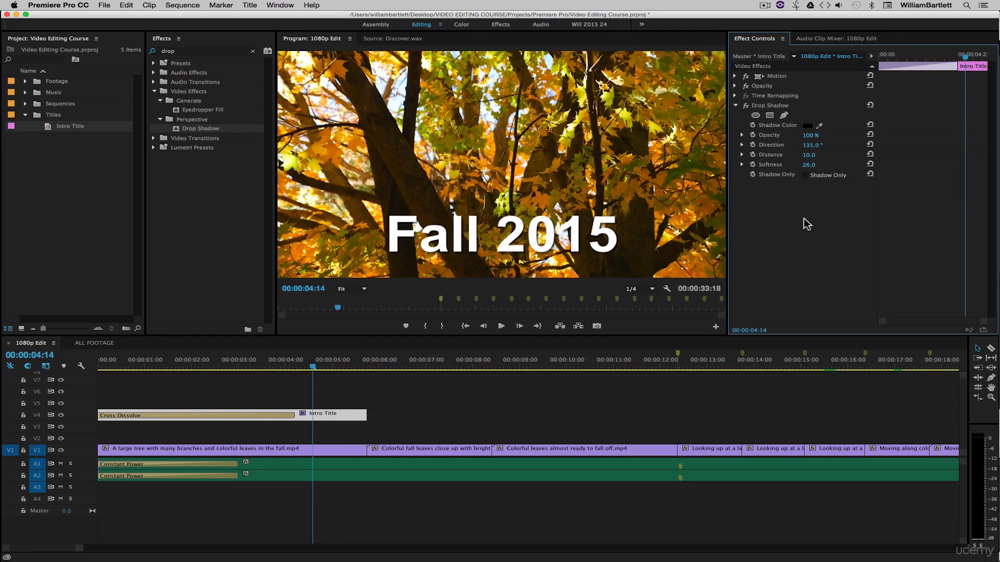
click(746, 105)
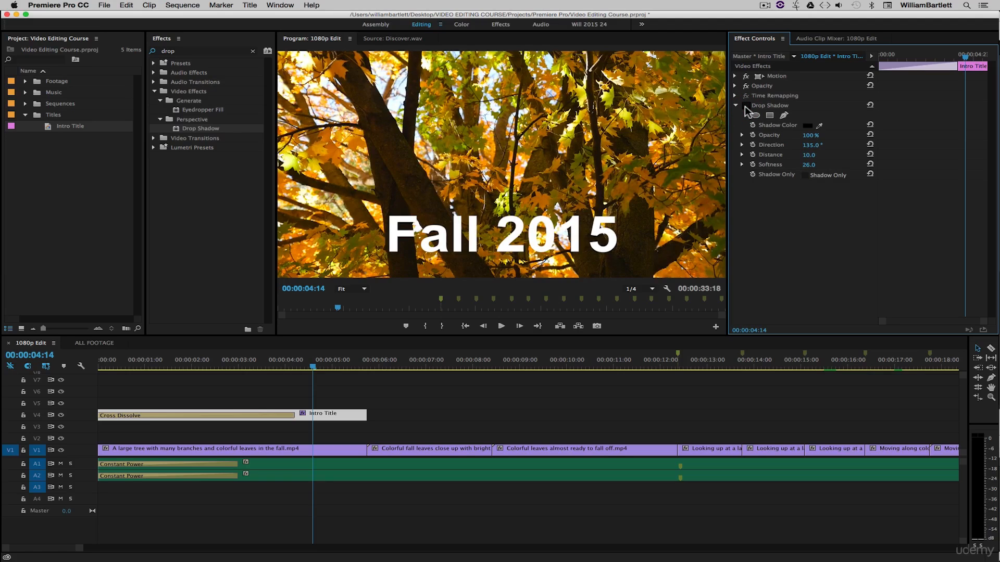
click(745, 106)
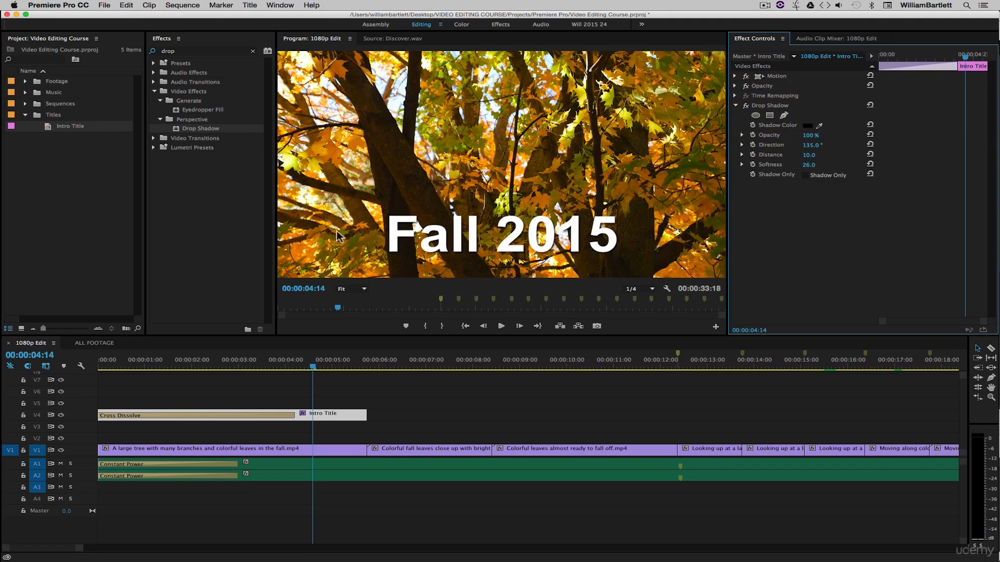
- Turn on Shadow Only and raise the shadow softness to 108
click(805, 176)
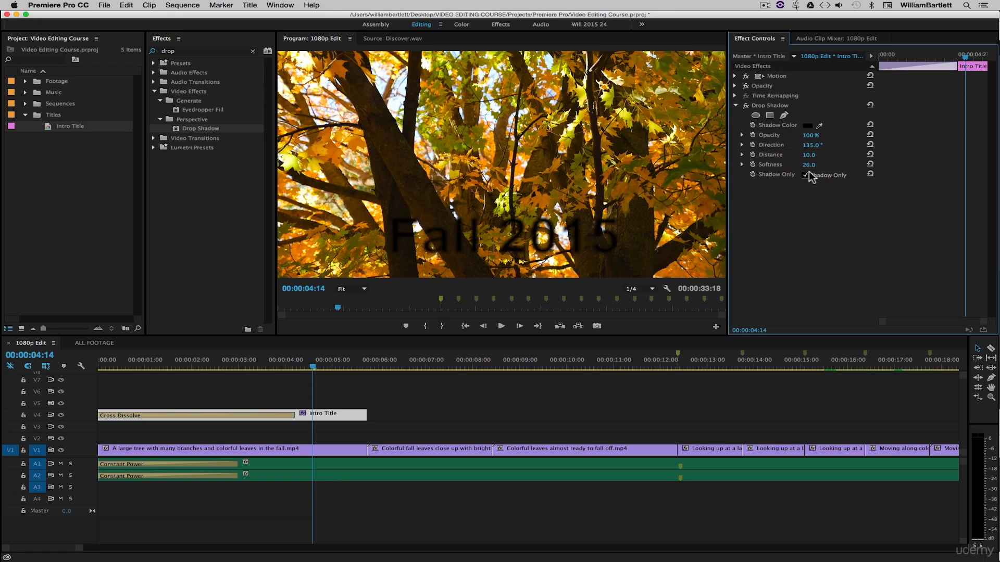
drag(808, 165, 849, 165)
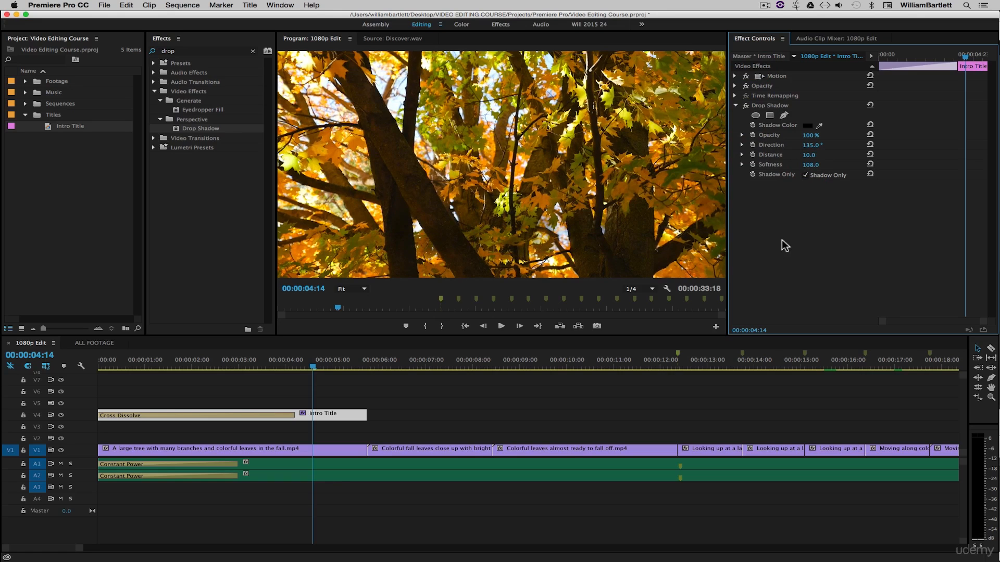
key(shift+3)
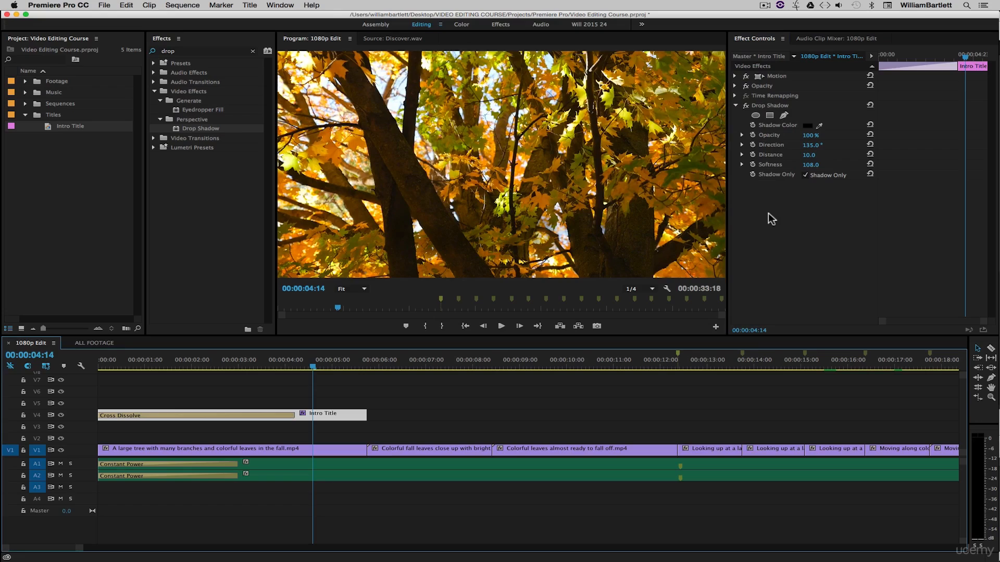